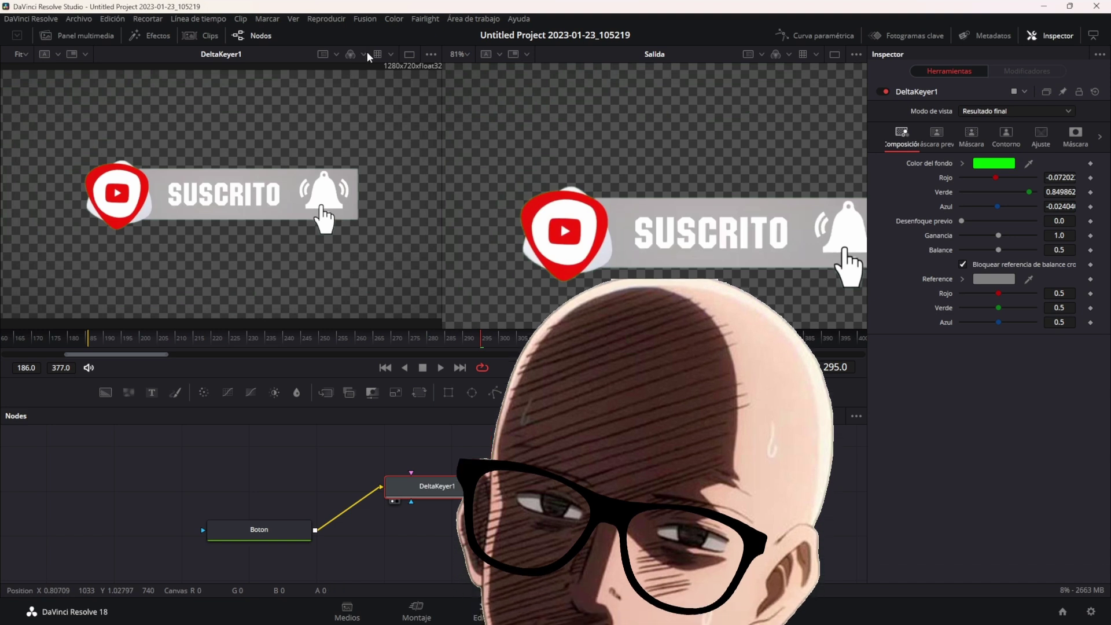
- Open the viewer's display options dropdown while the Clean and Simple lower third previews
{"action": "left_click", "coordinate": [364, 52]}
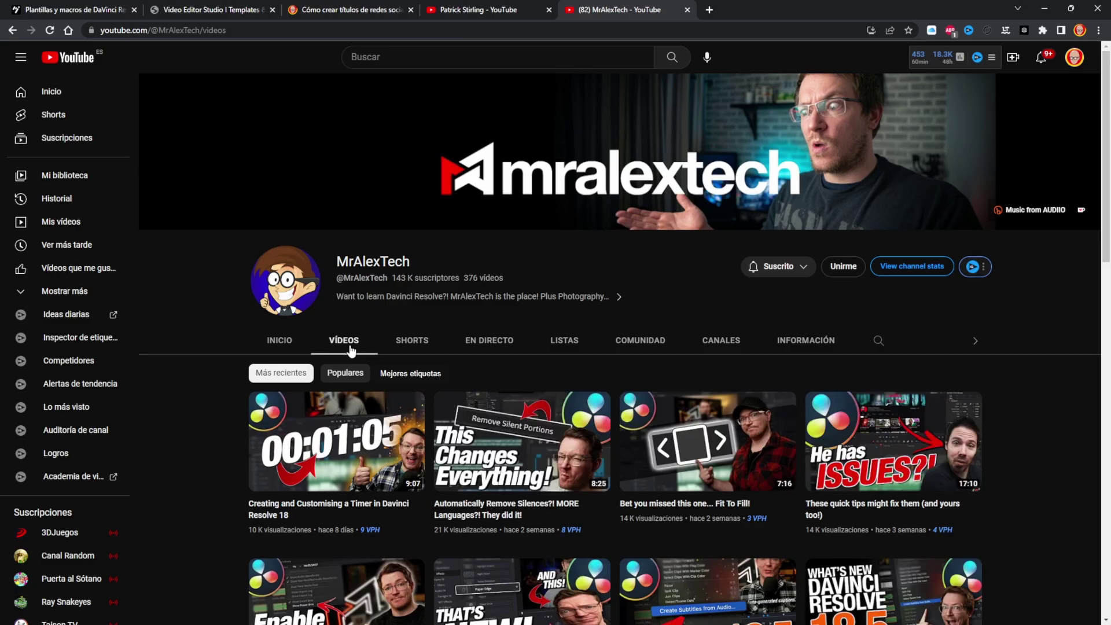
- Scroll down the Motion Elements free DaVinci Resolve templates page
{"action": "scroll", "coordinate": [322, 529], "scroll_direction": "down", "scroll_amount": 4}
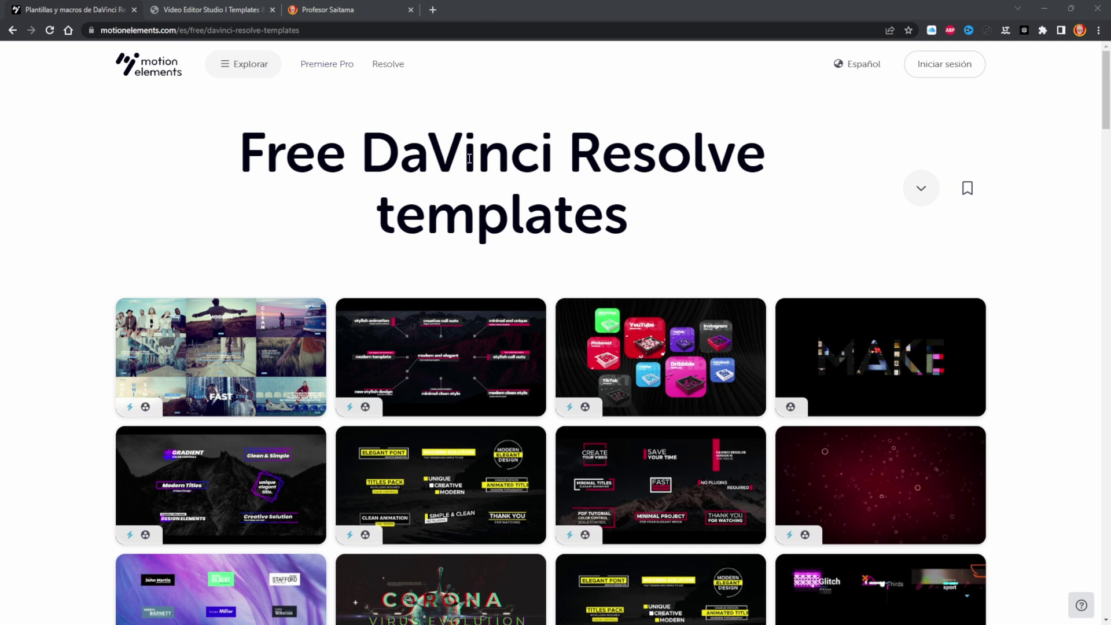
- Browse the free templates grid, then switch to the Profesor Saitama site tab
{"action": "scroll", "coordinate": [179, 186], "scroll_direction": "down", "scroll_amount": 2}
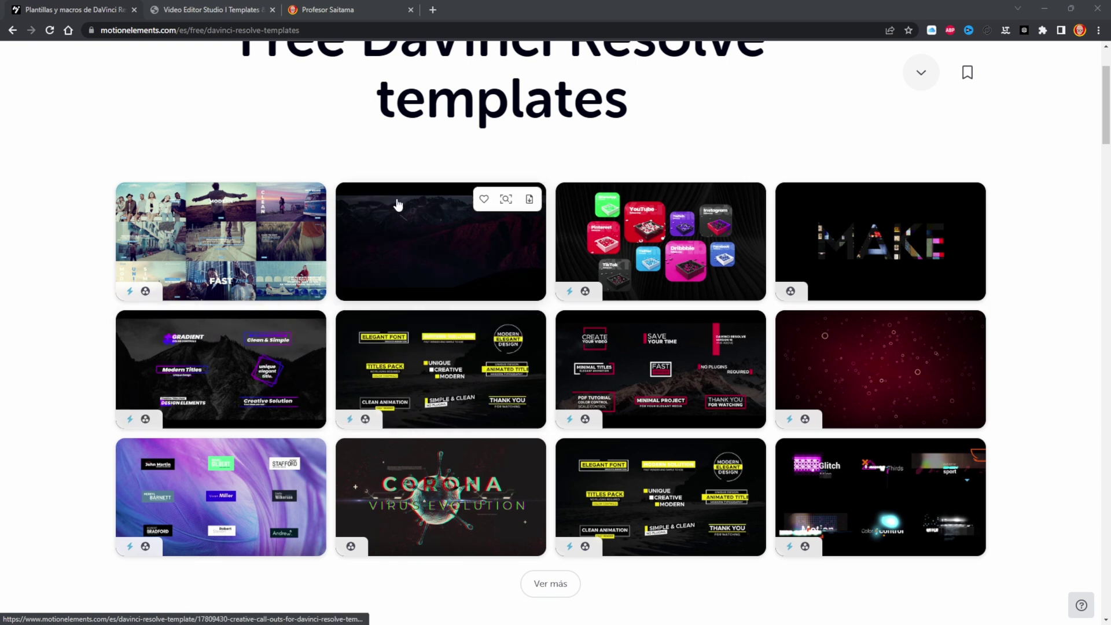
{"action": "scroll", "coordinate": [248, 243], "scroll_direction": "down", "scroll_amount": 2}
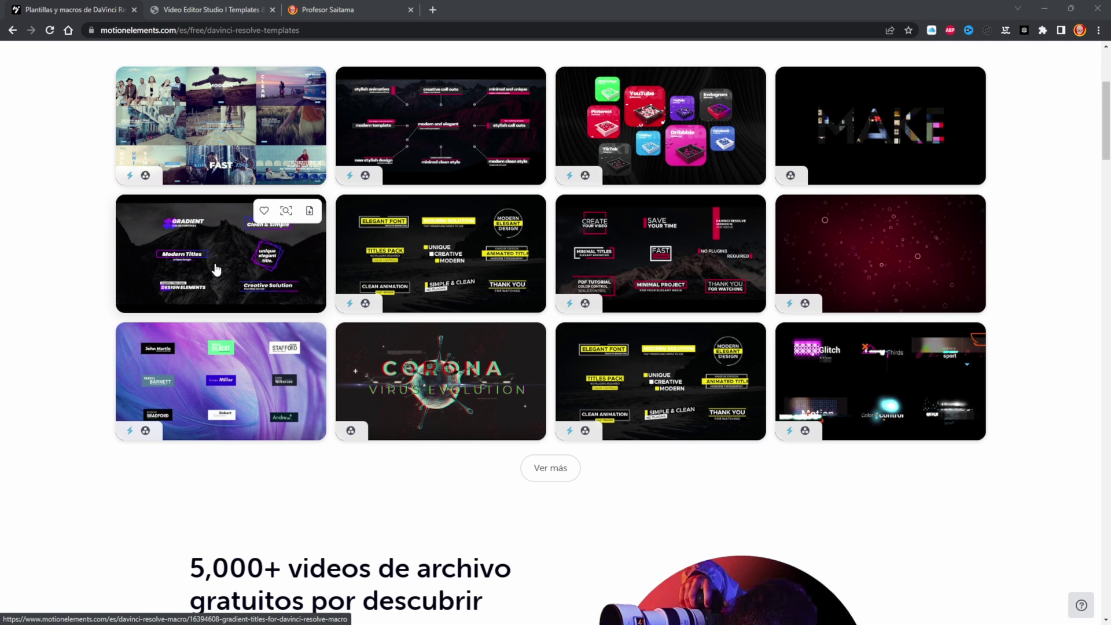
{"action": "scroll", "coordinate": [253, 167], "scroll_direction": "up", "scroll_amount": 4}
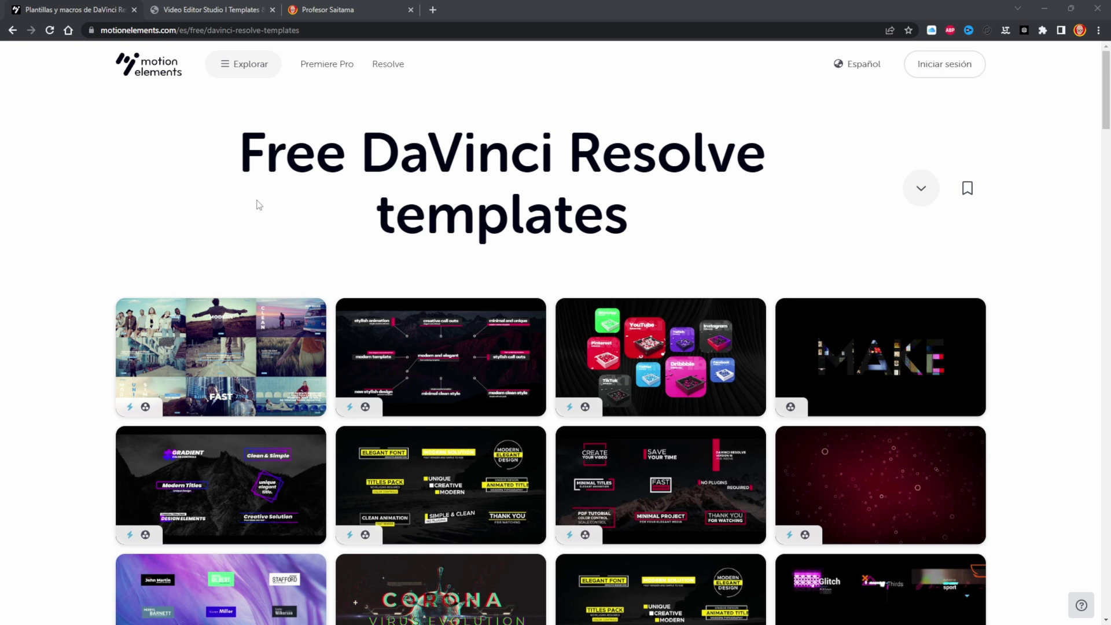
{"action": "left_click", "coordinate": [335, 8]}
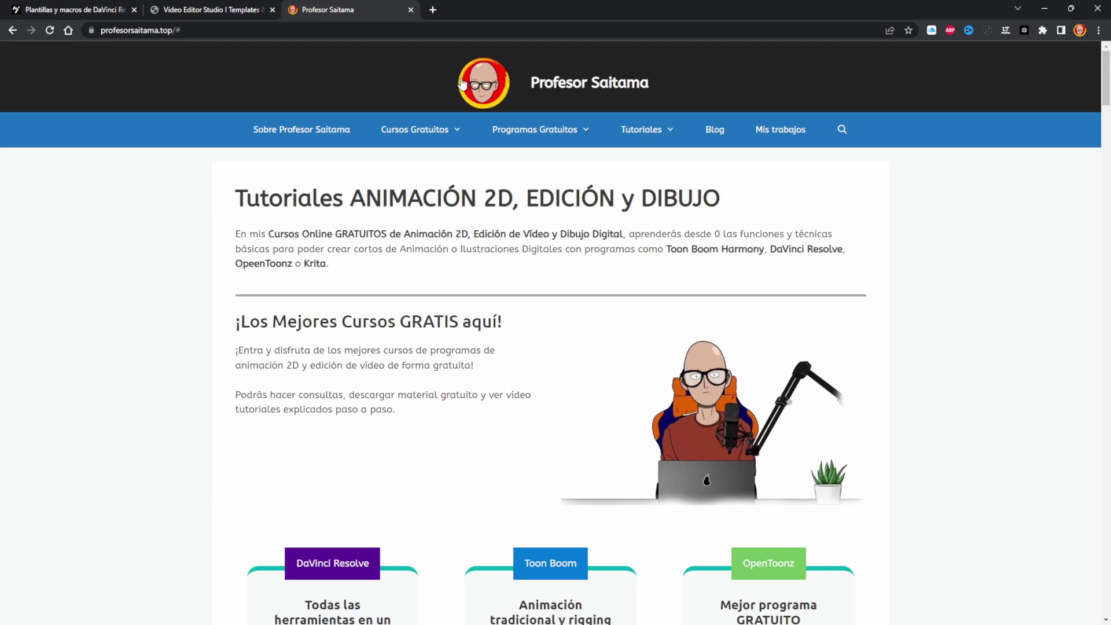
- Go through Cursos Gratuitos > Davinci Resolve > EMPEZANDO to the social media titles article
{"action": "mouse_move", "coordinate": [416, 134]}
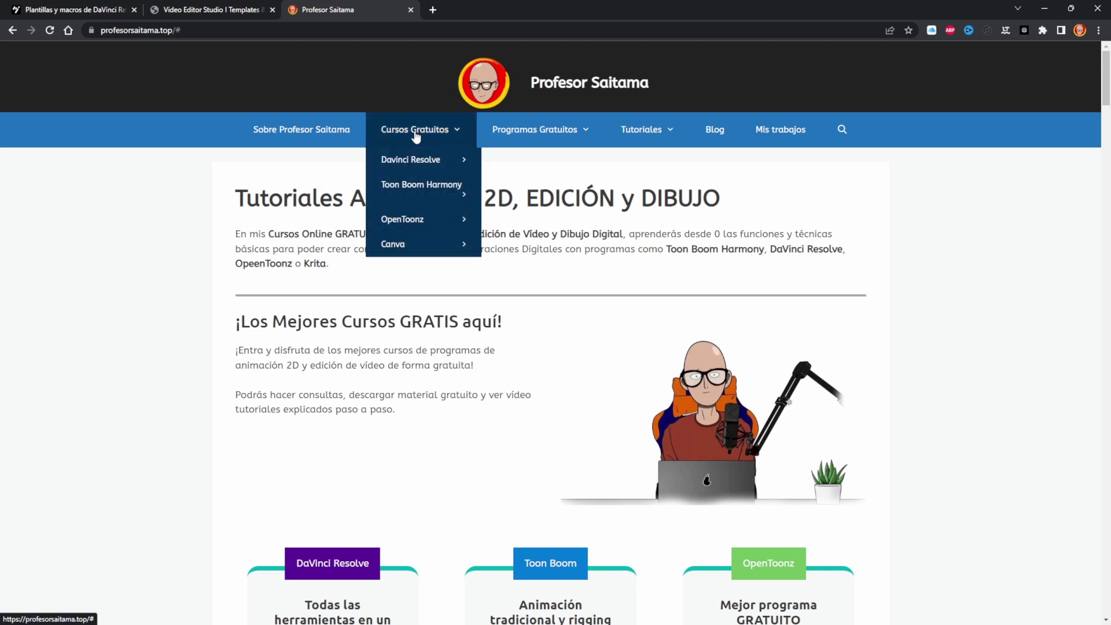
{"action": "mouse_move", "coordinate": [414, 159]}
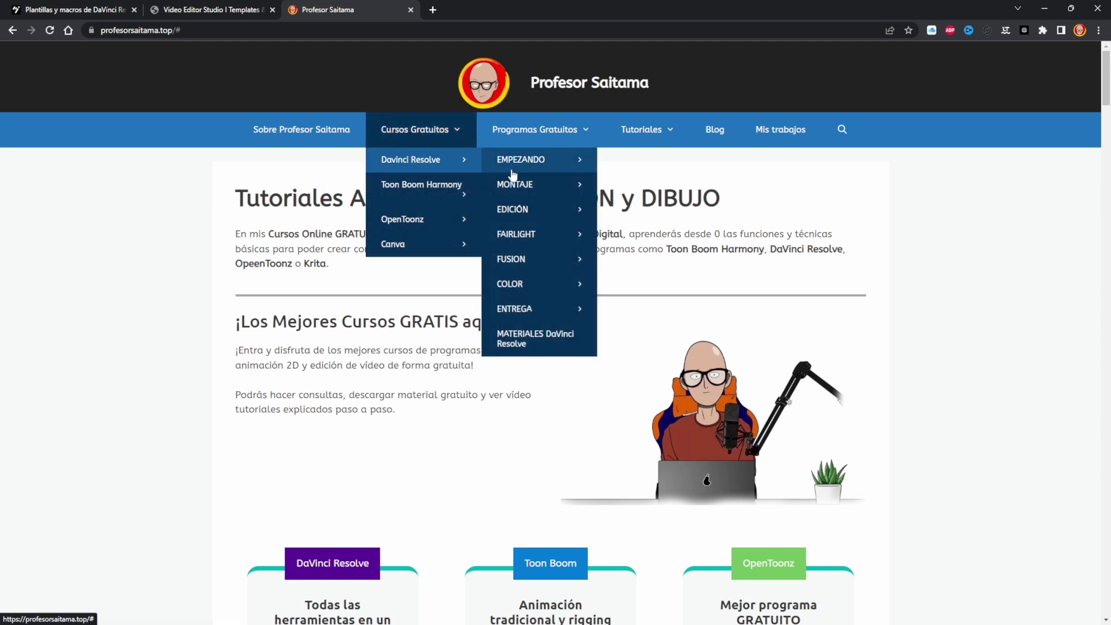
{"action": "mouse_move", "coordinate": [544, 153]}
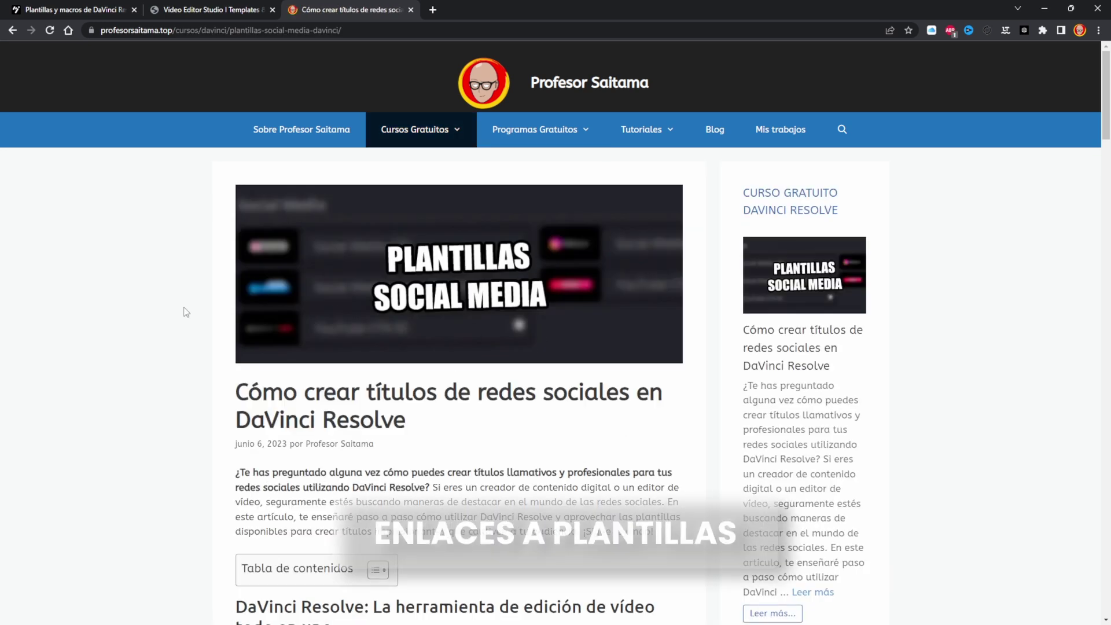
- Read through the social media titles article down to its Conclusión section
{"action": "scroll", "coordinate": [163, 298], "scroll_direction": "down", "scroll_amount": 1}
{"action": "scroll", "coordinate": [164, 298], "scroll_direction": "down", "scroll_amount": 2}
{"action": "scroll", "coordinate": [164, 298], "scroll_direction": "down", "scroll_amount": 4}
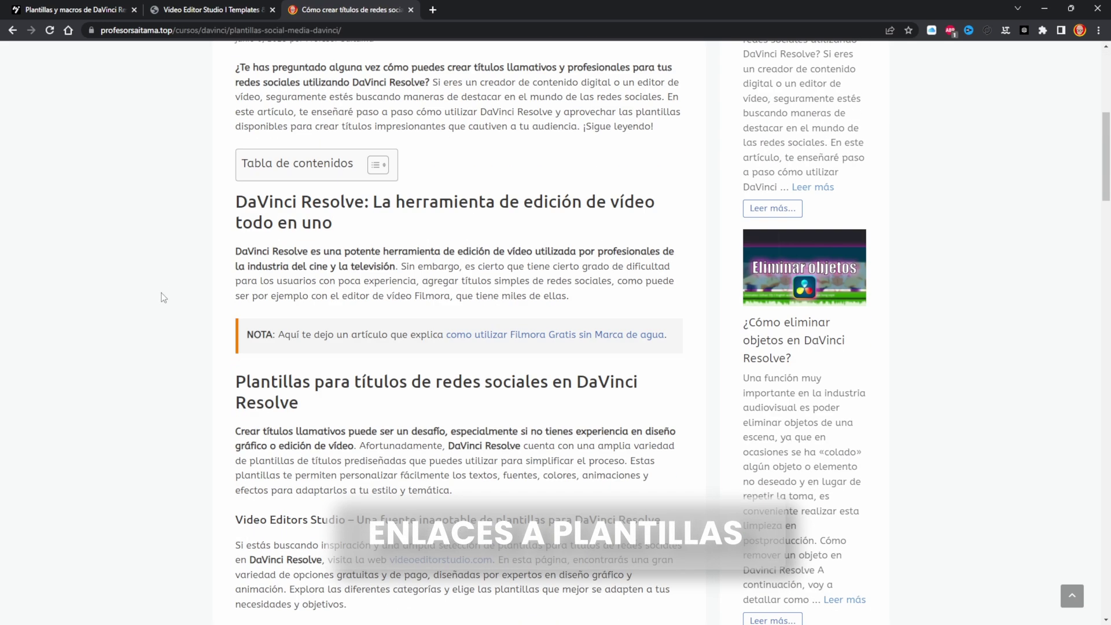
{"action": "scroll", "coordinate": [164, 297], "scroll_direction": "down", "scroll_amount": 2}
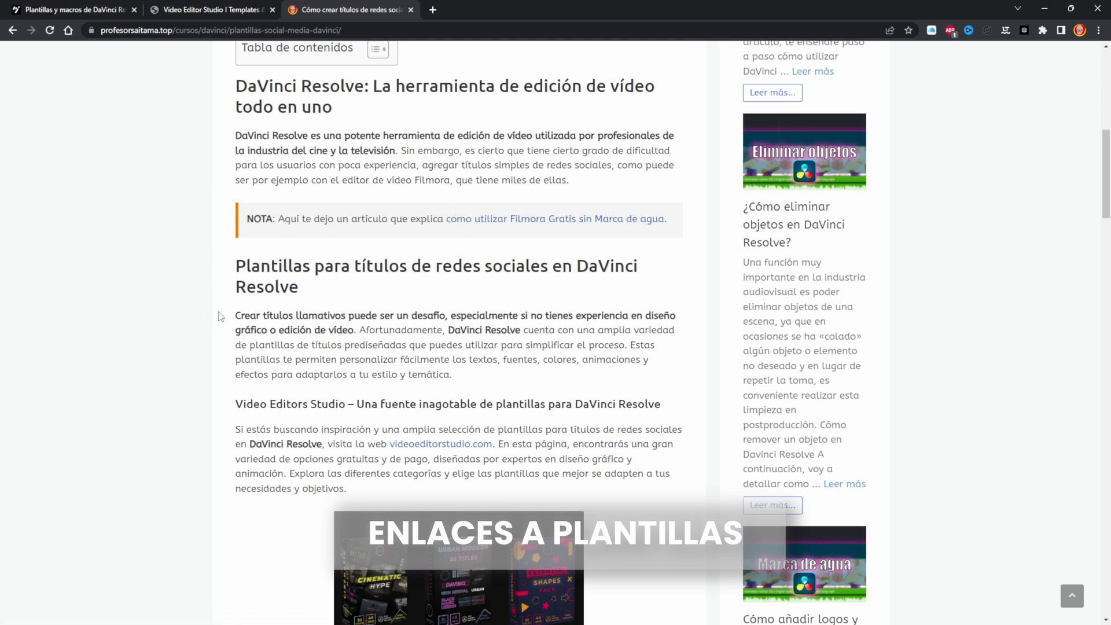
{"action": "scroll", "coordinate": [215, 318], "scroll_direction": "down", "scroll_amount": 7}
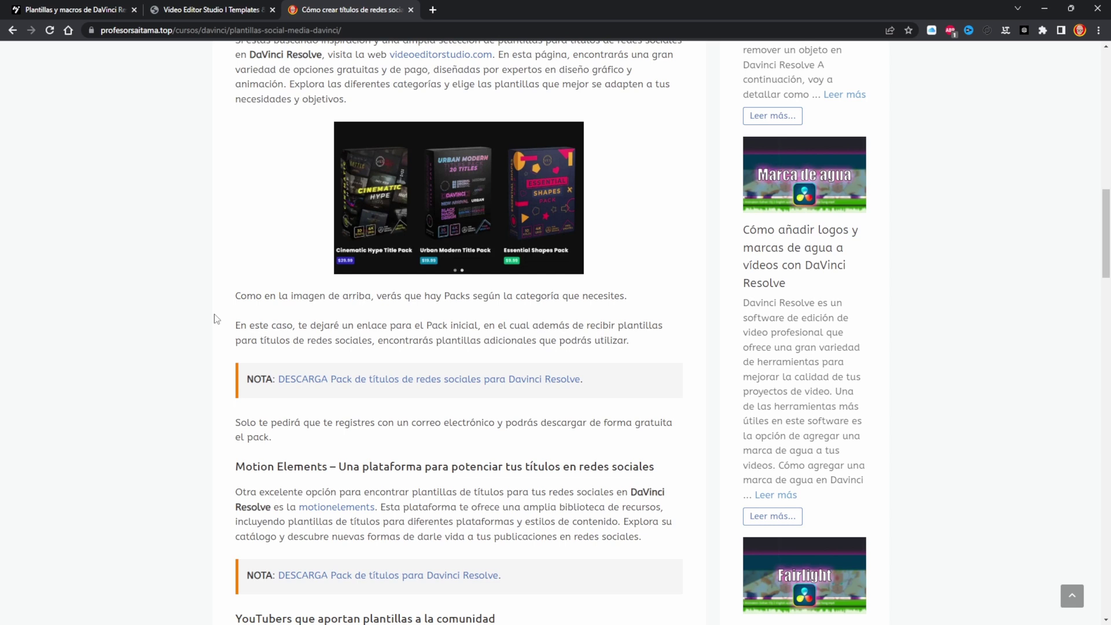
{"action": "scroll", "coordinate": [214, 316], "scroll_direction": "down", "scroll_amount": 2}
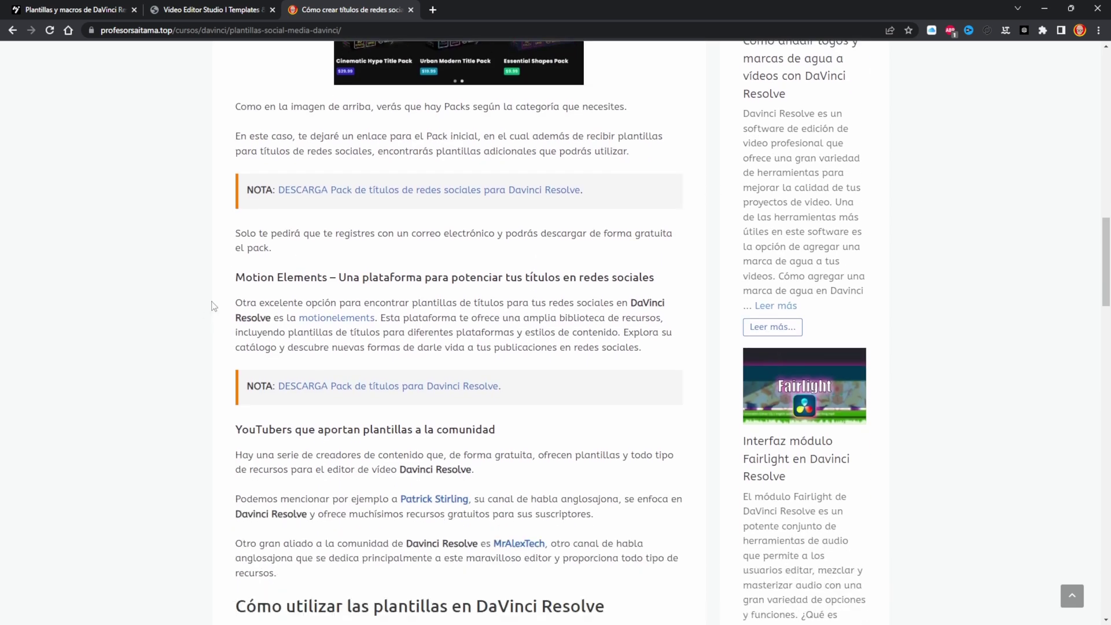
{"action": "scroll", "coordinate": [214, 306], "scroll_direction": "down", "scroll_amount": 2}
{"action": "scroll", "coordinate": [211, 305], "scroll_direction": "down", "scroll_amount": 2}
{"action": "scroll", "coordinate": [210, 303], "scroll_direction": "down", "scroll_amount": 2}
{"action": "scroll", "coordinate": [211, 307], "scroll_direction": "down", "scroll_amount": 3}
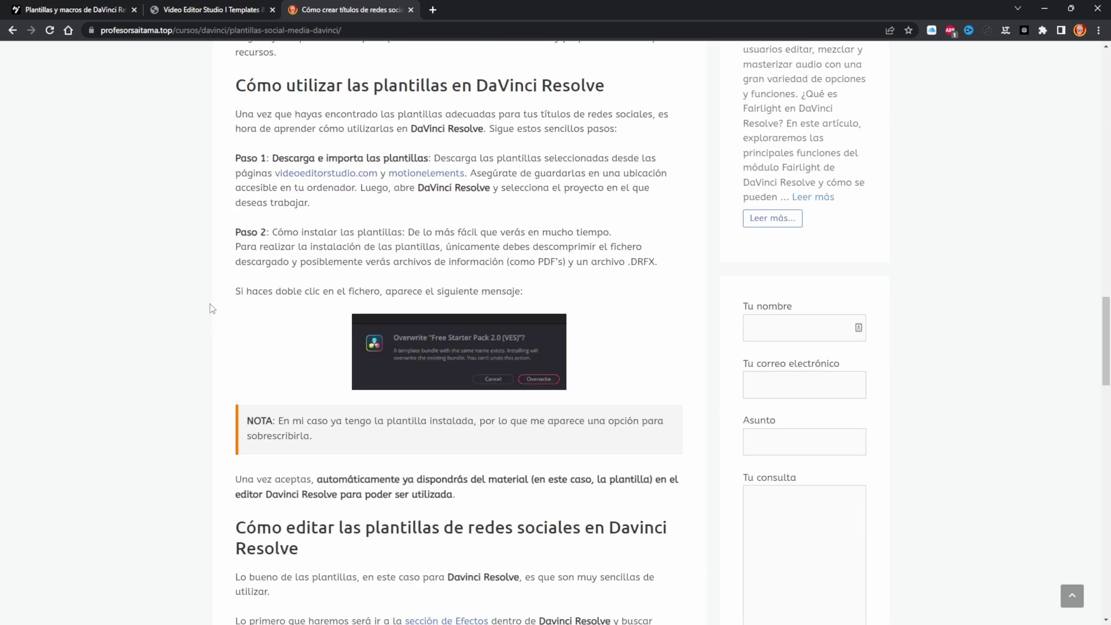
{"action": "scroll", "coordinate": [147, 260], "scroll_direction": "down", "scroll_amount": 3}
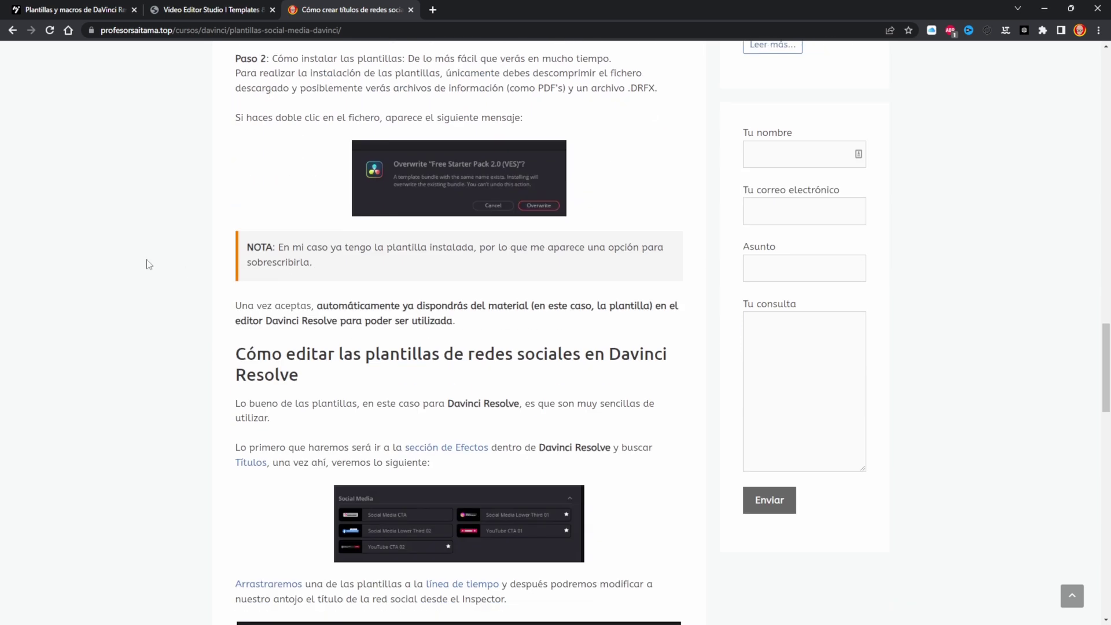
{"action": "scroll", "coordinate": [312, 327], "scroll_direction": "down", "scroll_amount": 3}
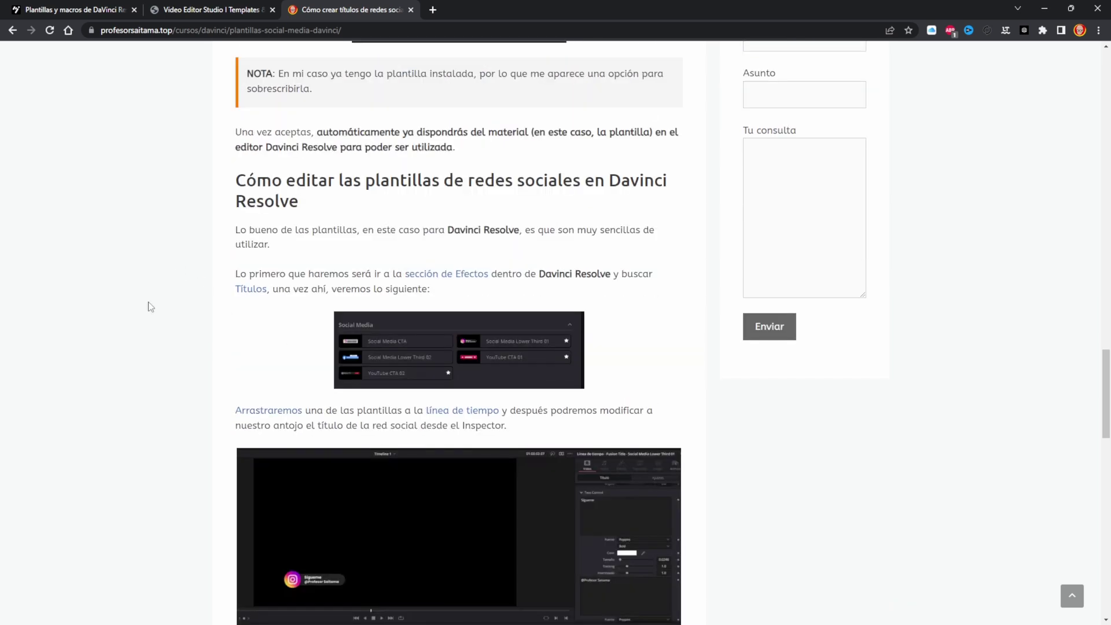
{"action": "scroll", "coordinate": [148, 301], "scroll_direction": "down", "scroll_amount": 2}
{"action": "scroll", "coordinate": [168, 284], "scroll_direction": "down", "scroll_amount": 3}
{"action": "scroll", "coordinate": [155, 279], "scroll_direction": "down", "scroll_amount": 4}
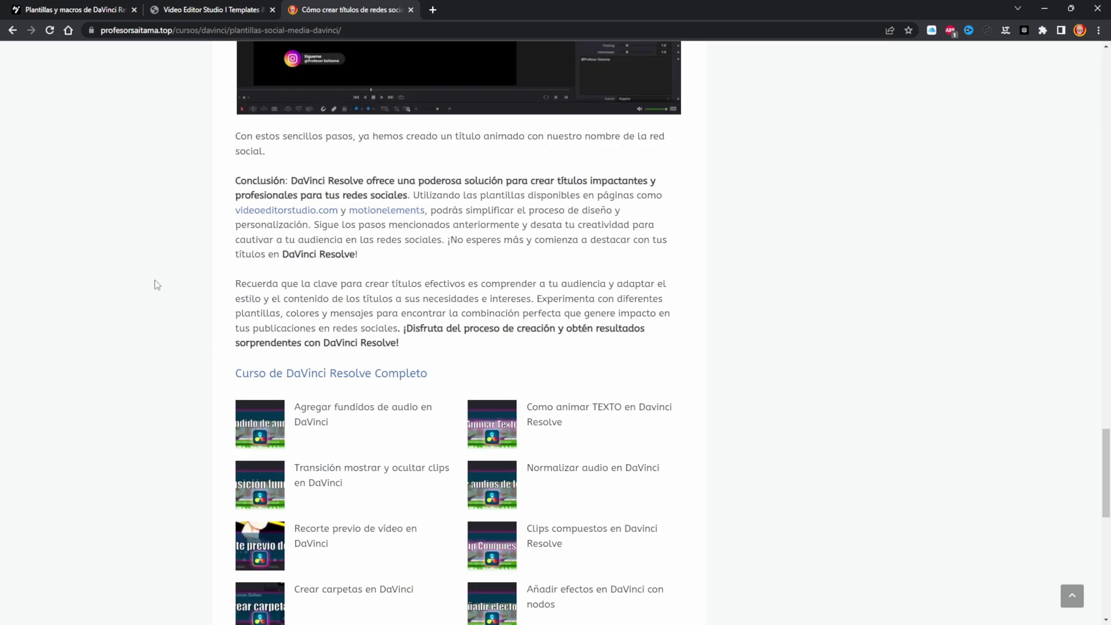
{"action": "scroll", "coordinate": [154, 279], "scroll_direction": "down", "scroll_amount": 2}
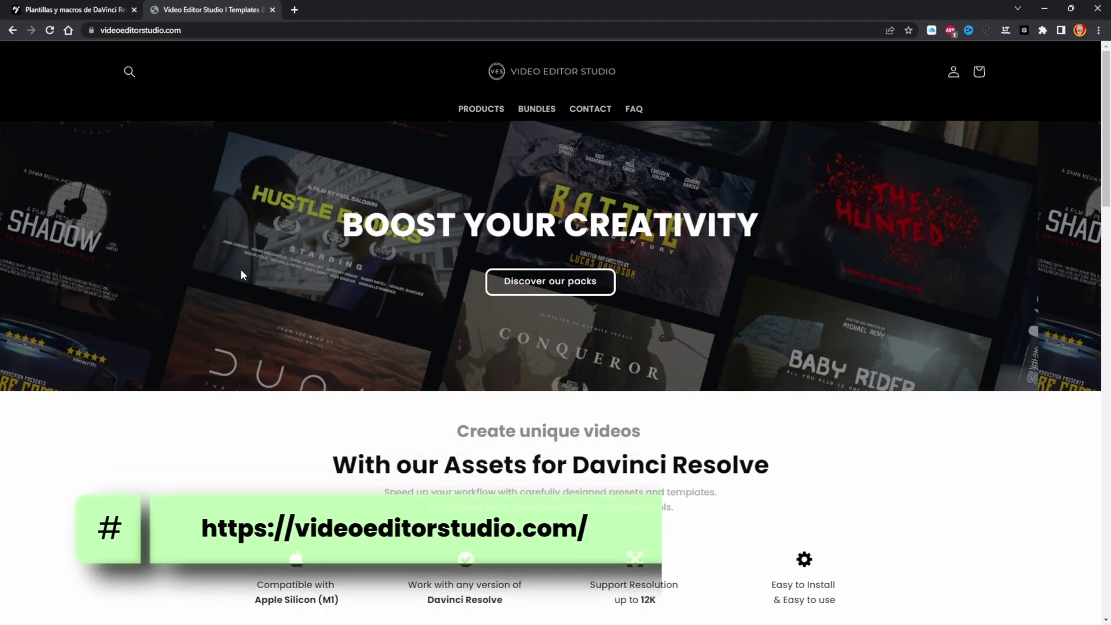
- Glance at Motion Elements, then scroll Video Editor Studio to its title pack row
{"action": "left_click", "coordinate": [108, 8]}
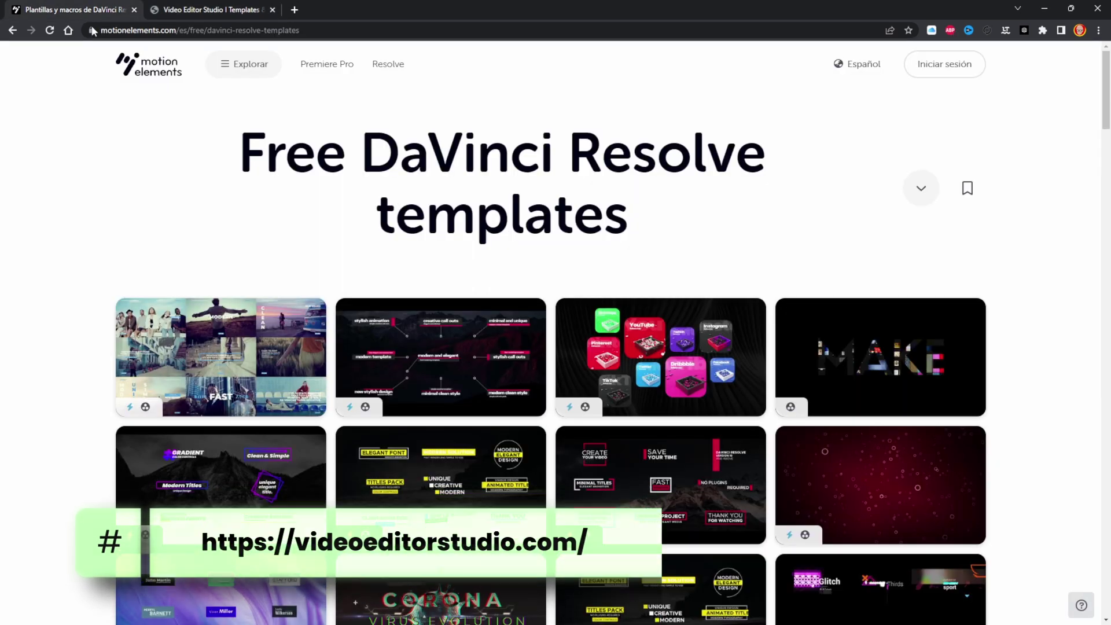
{"action": "left_click", "coordinate": [208, 8]}
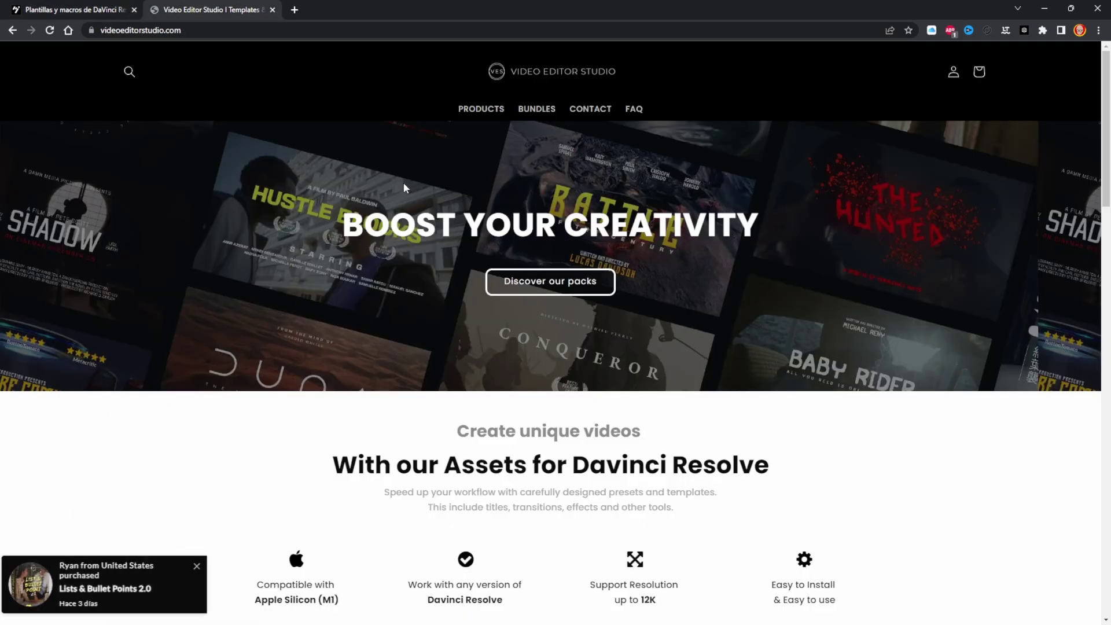
{"action": "scroll", "coordinate": [211, 432], "scroll_direction": "down", "scroll_amount": 2}
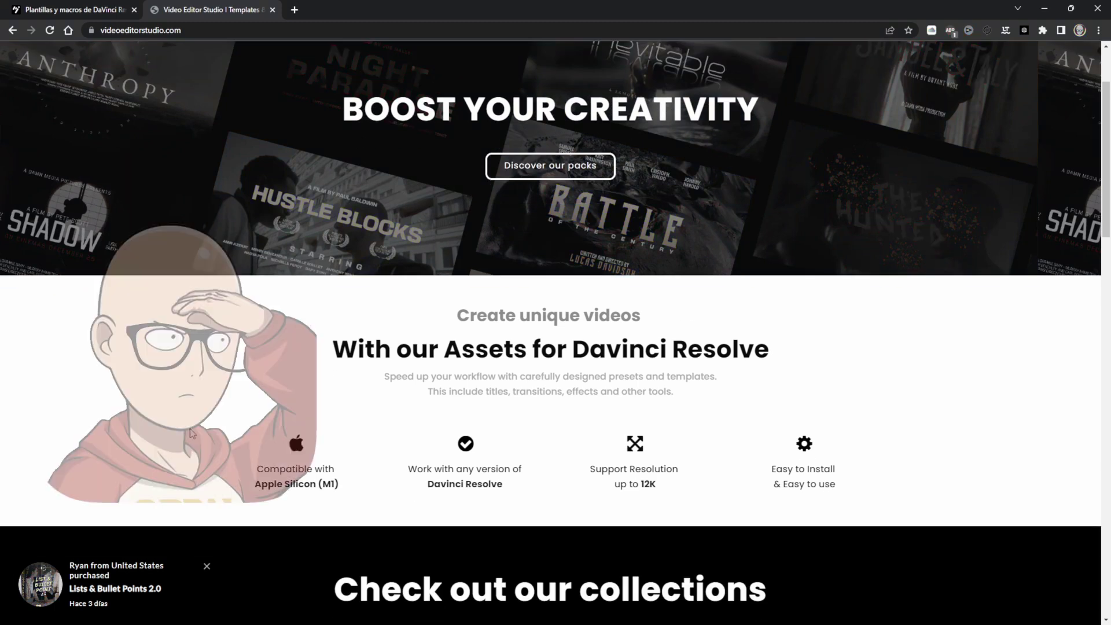
{"action": "scroll", "coordinate": [198, 436], "scroll_direction": "down", "scroll_amount": 4}
{"action": "scroll", "coordinate": [199, 436], "scroll_direction": "down", "scroll_amount": 2}
{"action": "scroll", "coordinate": [199, 436], "scroll_direction": "down", "scroll_amount": 2}
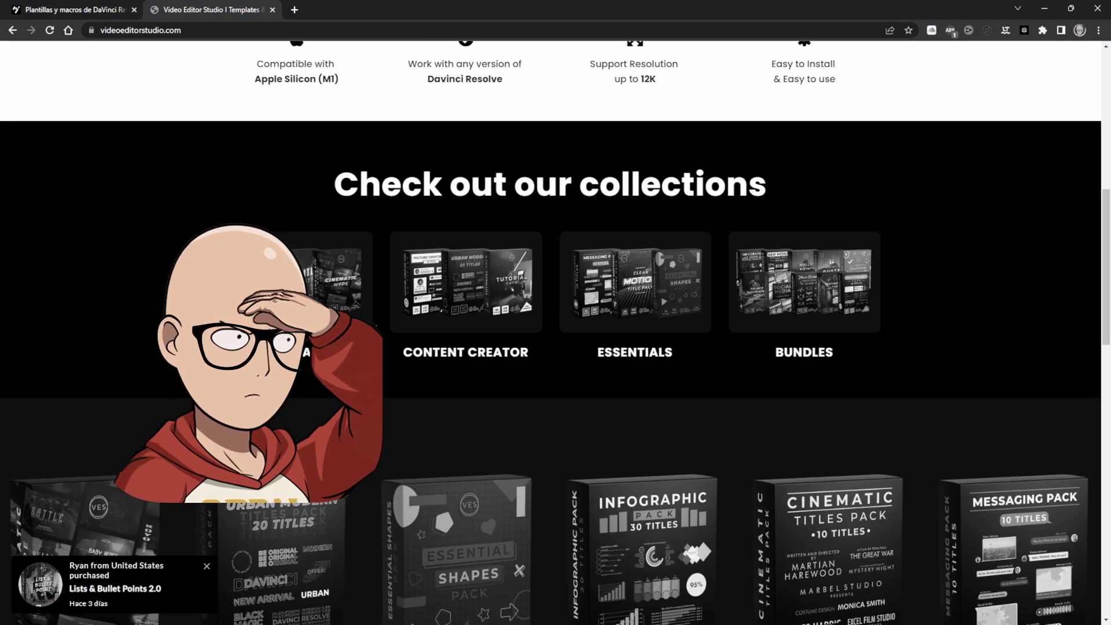
{"action": "scroll", "coordinate": [287, 254], "scroll_direction": "down", "scroll_amount": 3}
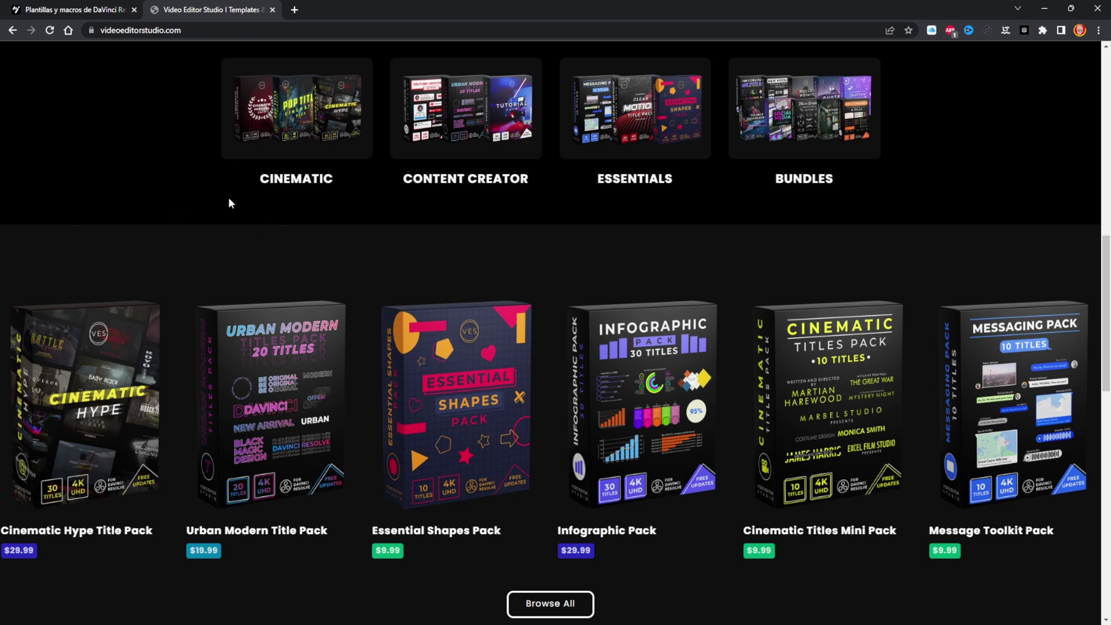
{"action": "scroll", "coordinate": [130, 186], "scroll_direction": "down", "scroll_amount": 3}
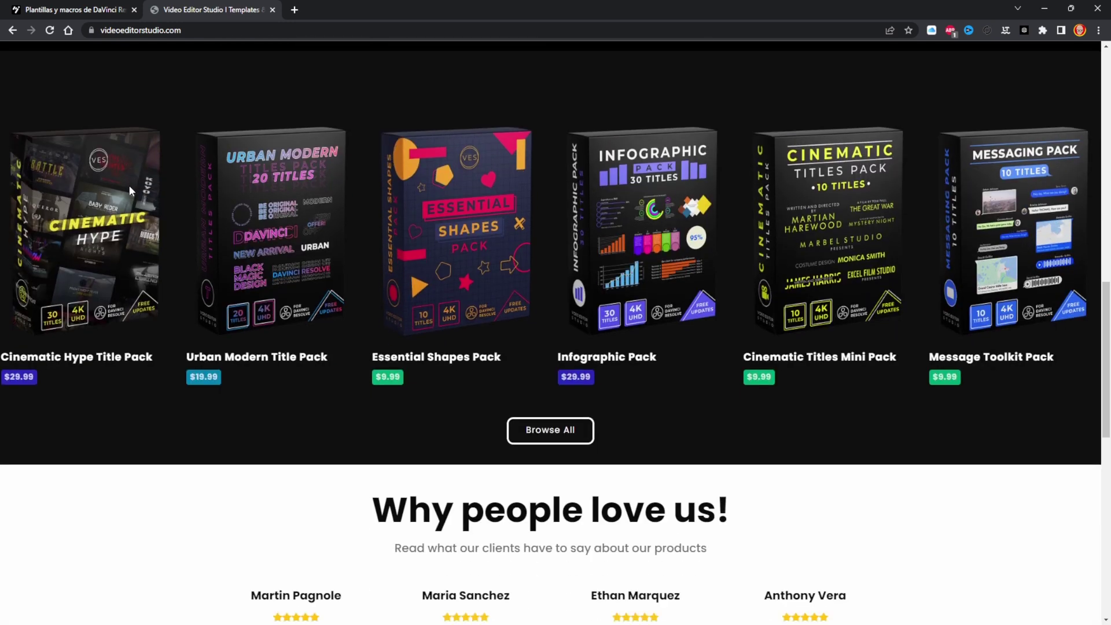
{"action": "scroll", "coordinate": [130, 189], "scroll_direction": "down", "scroll_amount": 2}
{"action": "scroll", "coordinate": [129, 169], "scroll_direction": "down", "scroll_amount": 3}
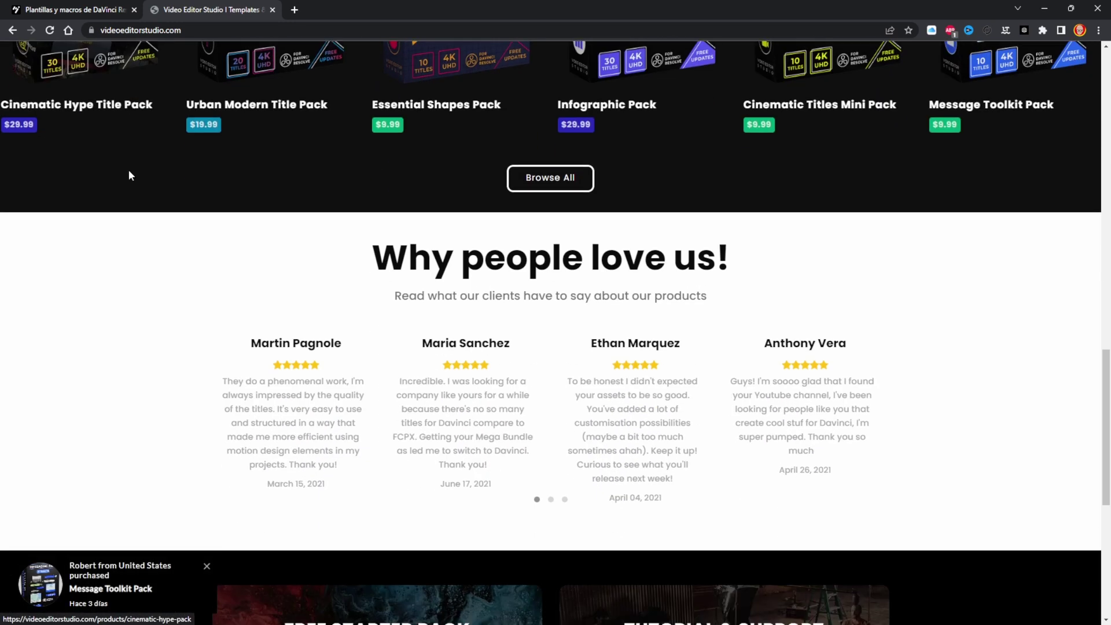
{"action": "scroll", "coordinate": [132, 174], "scroll_direction": "up", "scroll_amount": 3}
{"action": "scroll", "coordinate": [204, 187], "scroll_direction": "up", "scroll_amount": 3}
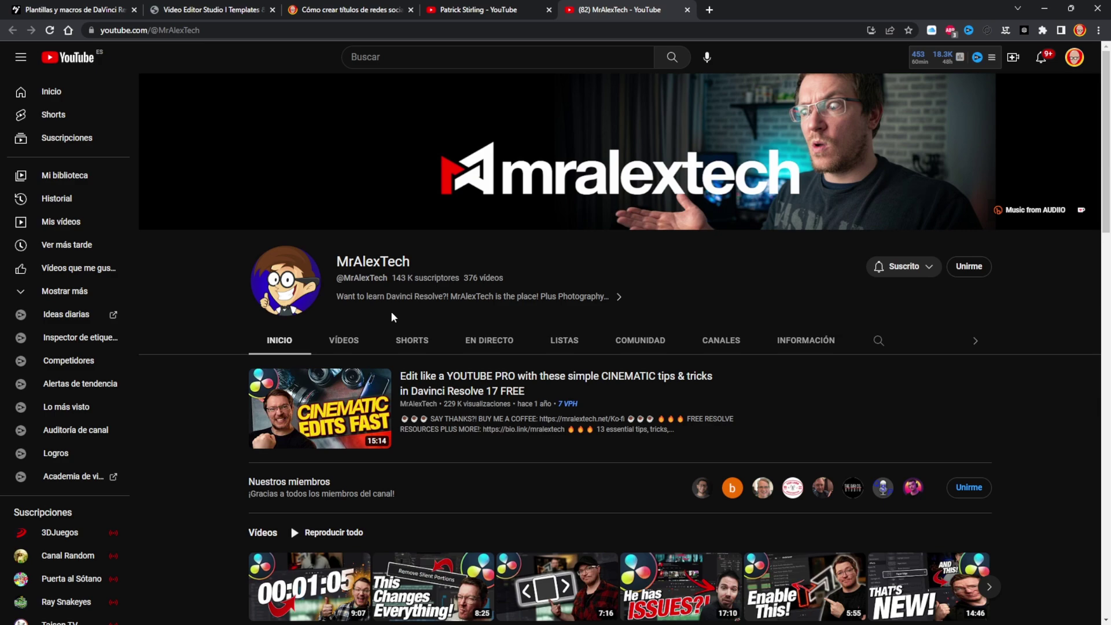
- Show the MrAlexTech channel's full video list, starting from the newest uploads
{"action": "left_click", "coordinate": [344, 340]}
{"action": "scroll", "coordinate": [145, 404], "scroll_direction": "down", "scroll_amount": 10}
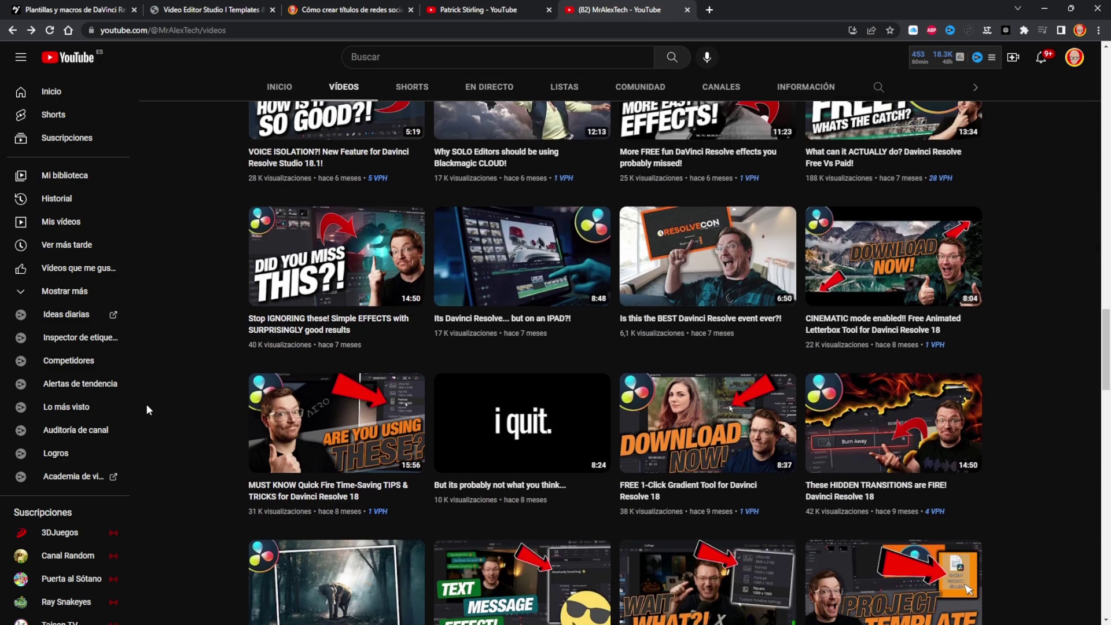
{"action": "scroll", "coordinate": [146, 404], "scroll_direction": "up", "scroll_amount": 4}
{"action": "scroll", "coordinate": [146, 404], "scroll_direction": "up", "scroll_amount": 4}
{"action": "scroll", "coordinate": [145, 401], "scroll_direction": "up", "scroll_amount": 4}
{"action": "scroll", "coordinate": [145, 402], "scroll_direction": "up", "scroll_amount": 1}
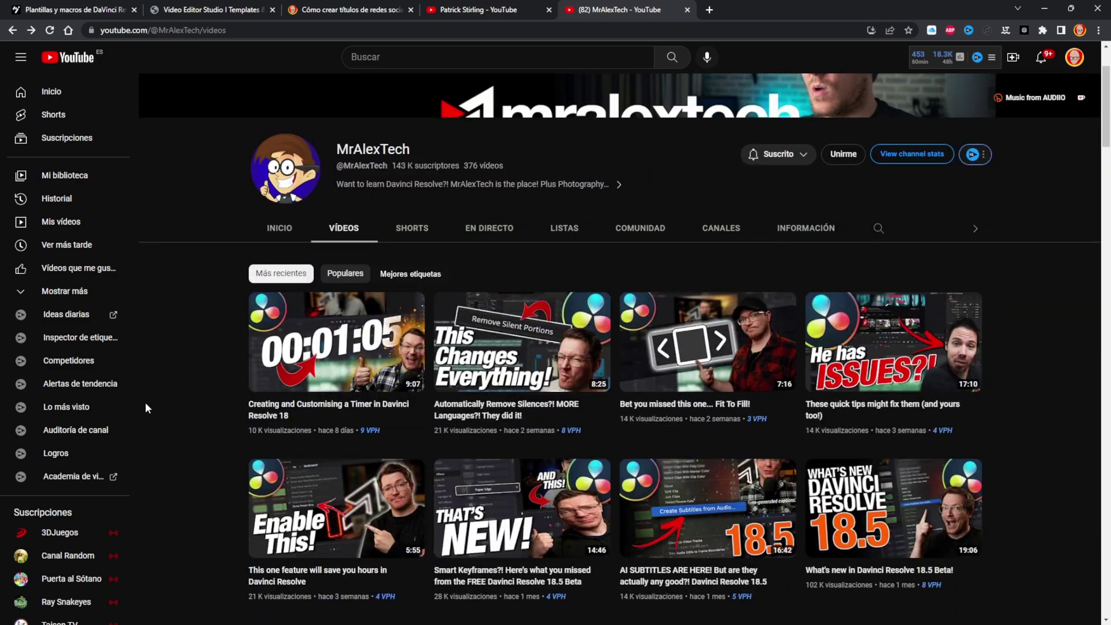
{"action": "scroll", "coordinate": [145, 404], "scroll_direction": "up", "scroll_amount": 2}
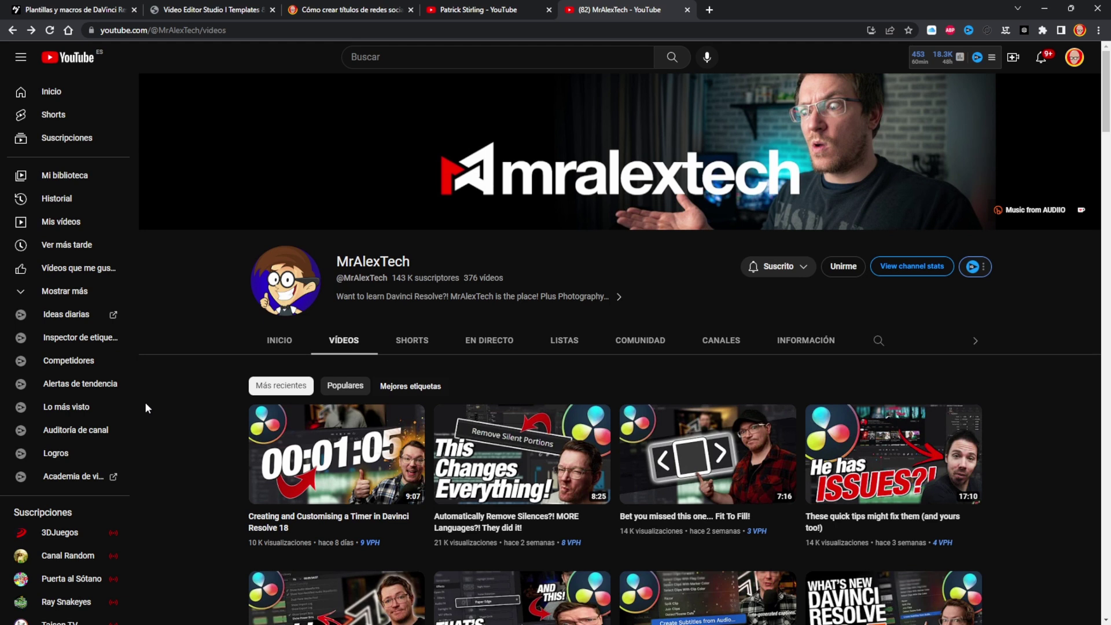
- Open the NO MORE KEYFRAMES! video and pause it
{"action": "key", "text": "alt+Right"}
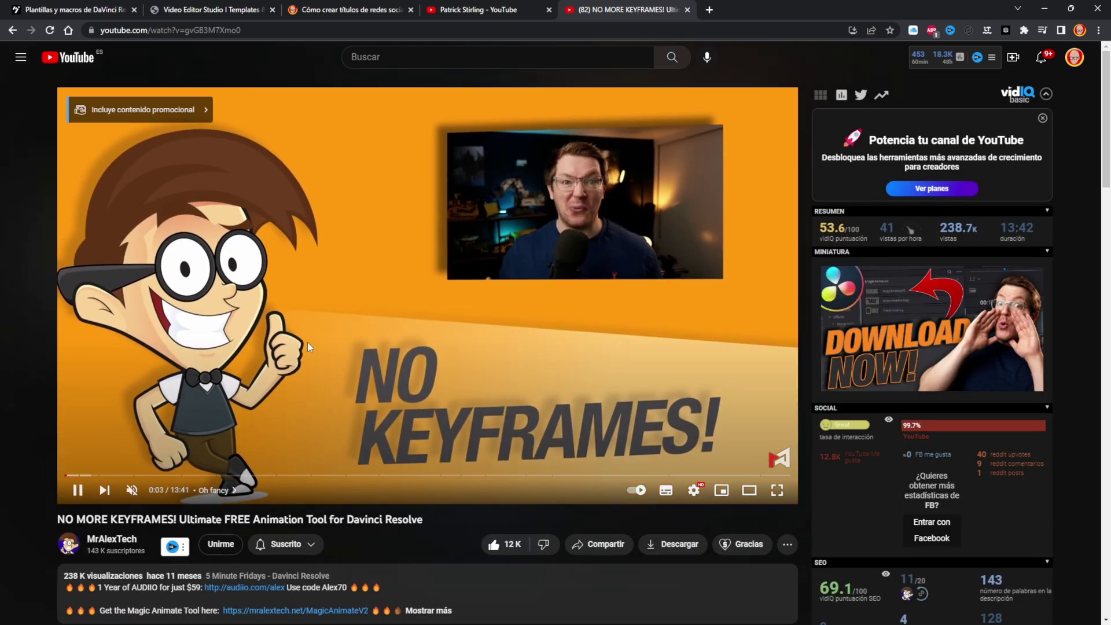
{"action": "scroll", "coordinate": [305, 345], "scroll_direction": "down", "scroll_amount": 2}
{"action": "scroll", "coordinate": [323, 390], "scroll_direction": "up", "scroll_amount": 2}
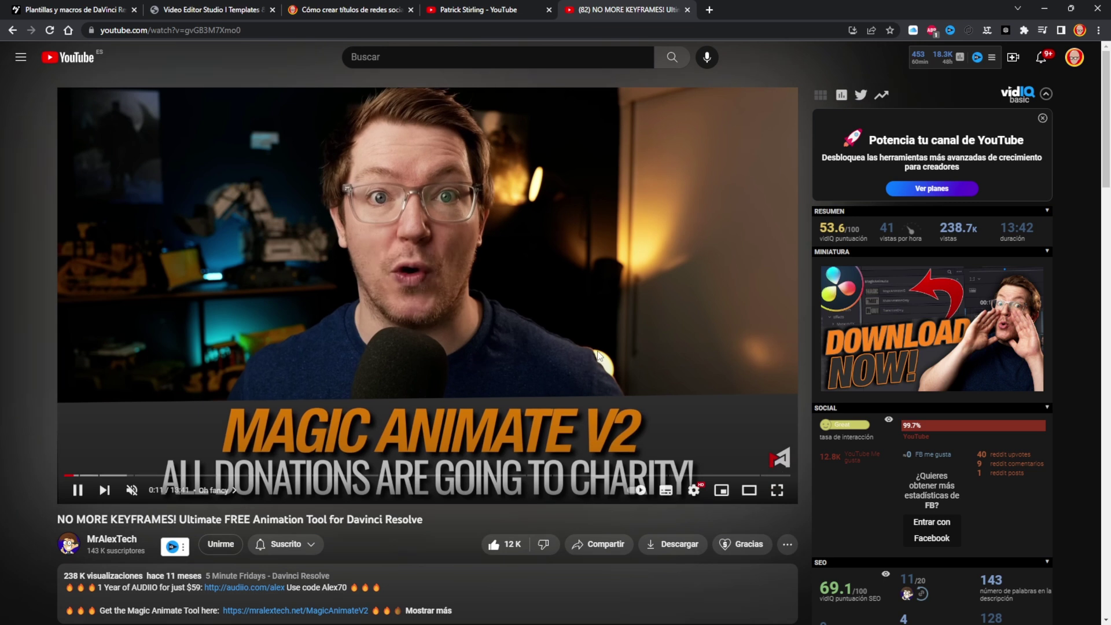
{"action": "left_click", "coordinate": [370, 289]}
- Expand the video description and follow its Magic Animate download link
{"action": "scroll", "coordinate": [256, 437], "scroll_direction": "down", "scroll_amount": 3}
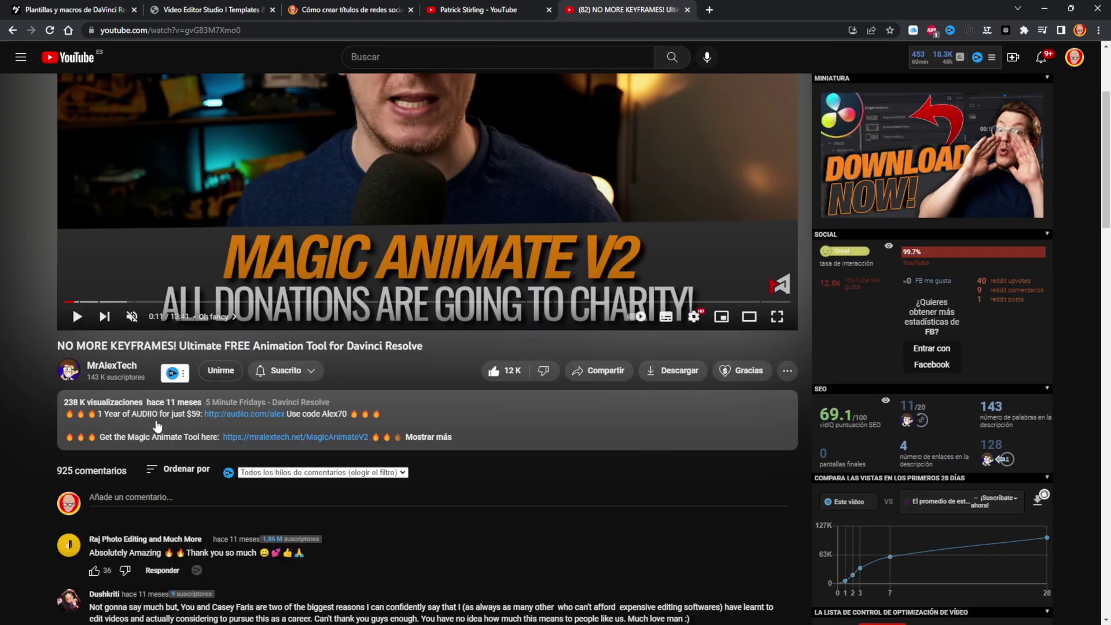
{"action": "left_click", "coordinate": [439, 444]}
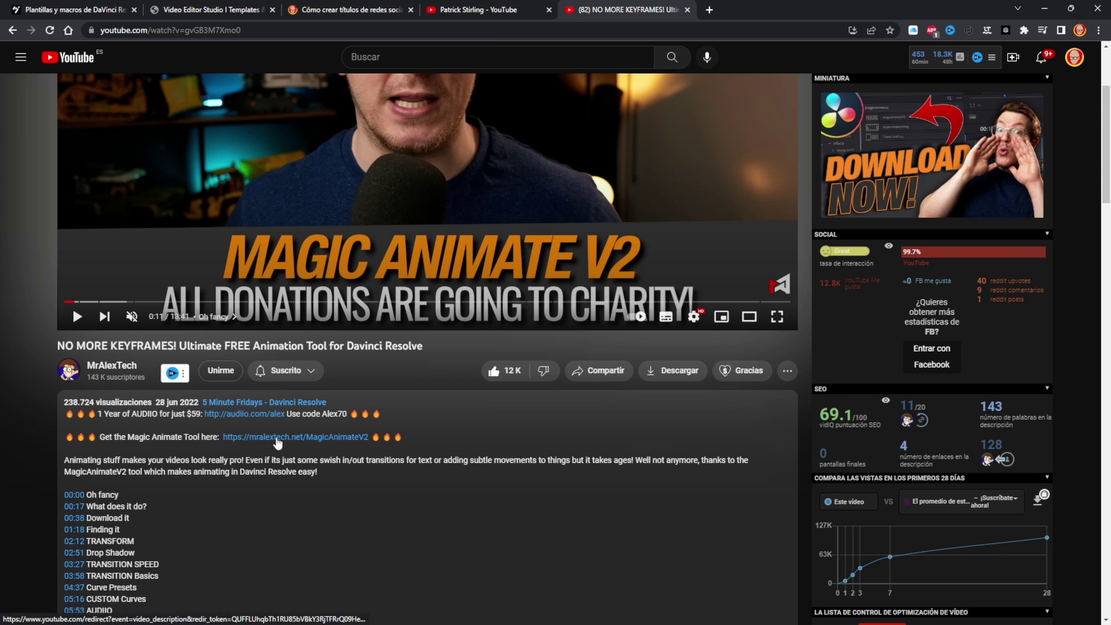
{"action": "left_click", "coordinate": [278, 441]}
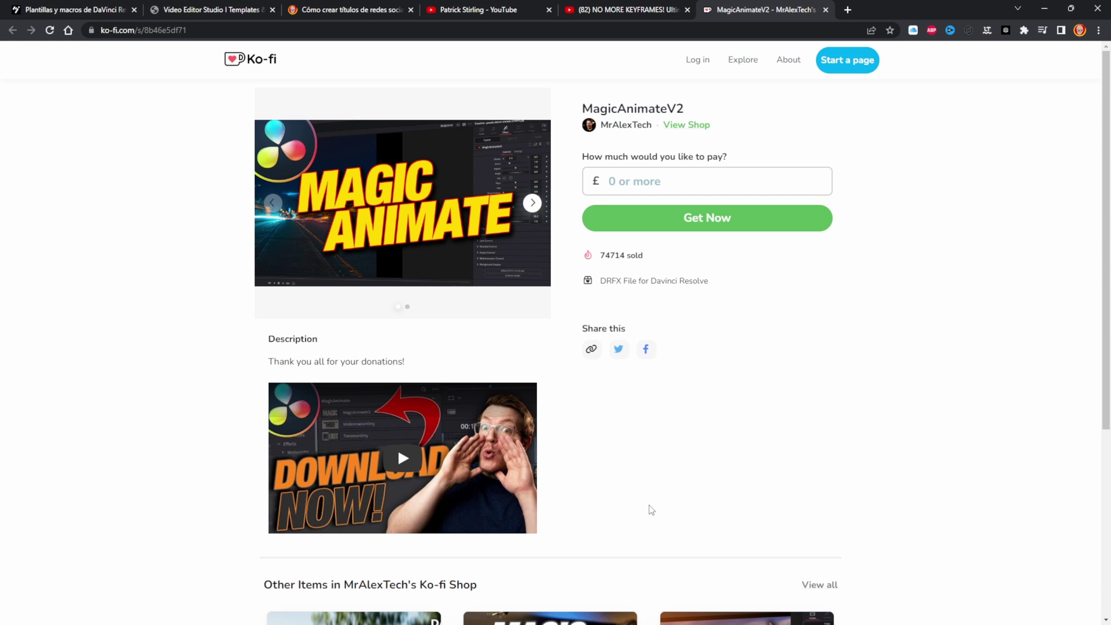
- View the free Ultimate Seamless Transitions 17 item and its pay-what-you-want amount field
{"action": "scroll", "coordinate": [643, 498], "scroll_direction": "down", "scroll_amount": 5}
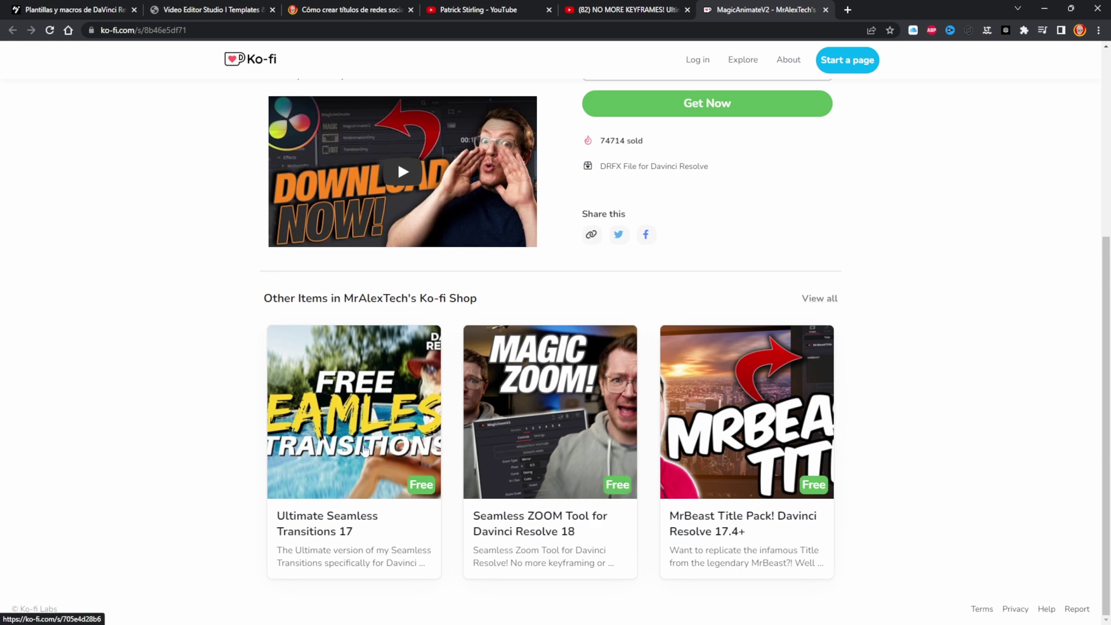
{"action": "left_click", "coordinate": [323, 445]}
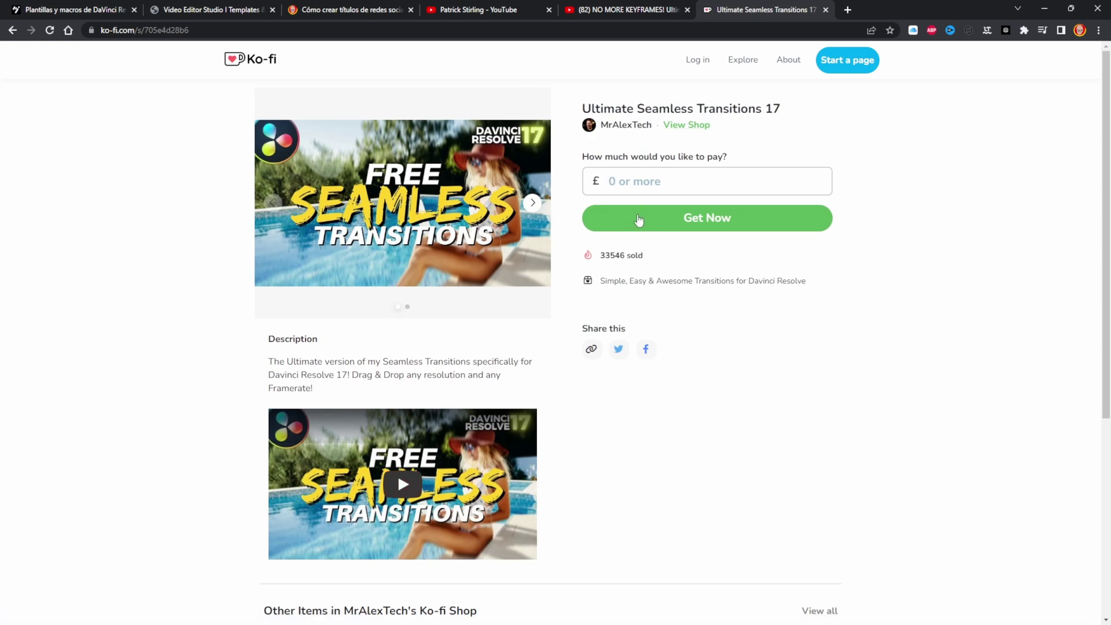
{"action": "left_click", "coordinate": [632, 178]}
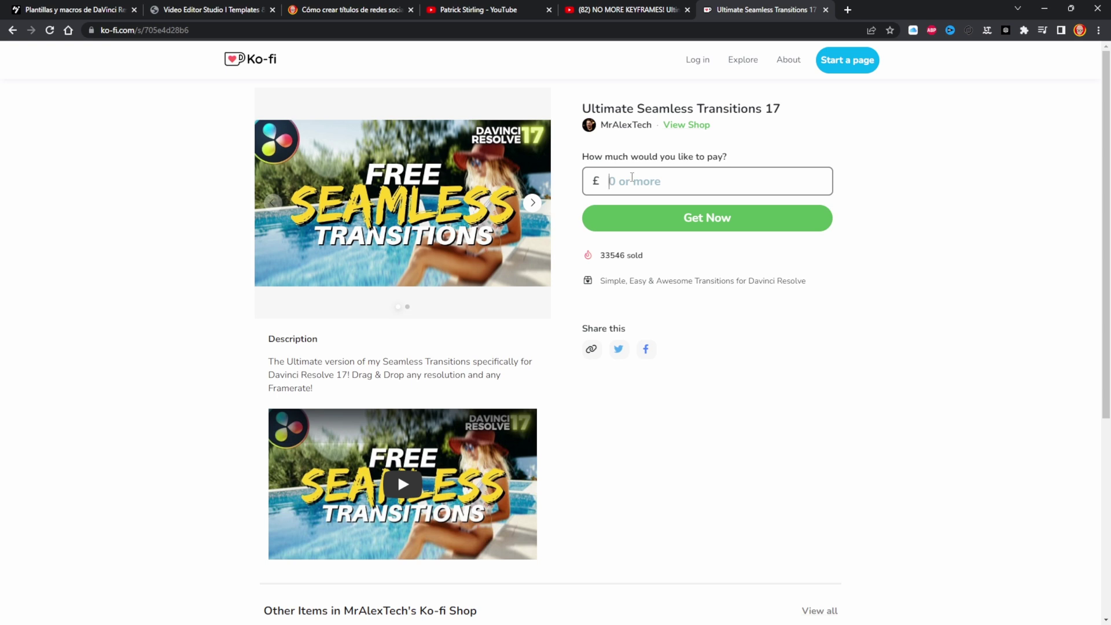
{"action": "scroll", "coordinate": [643, 442], "scroll_direction": "down", "scroll_amount": 5}
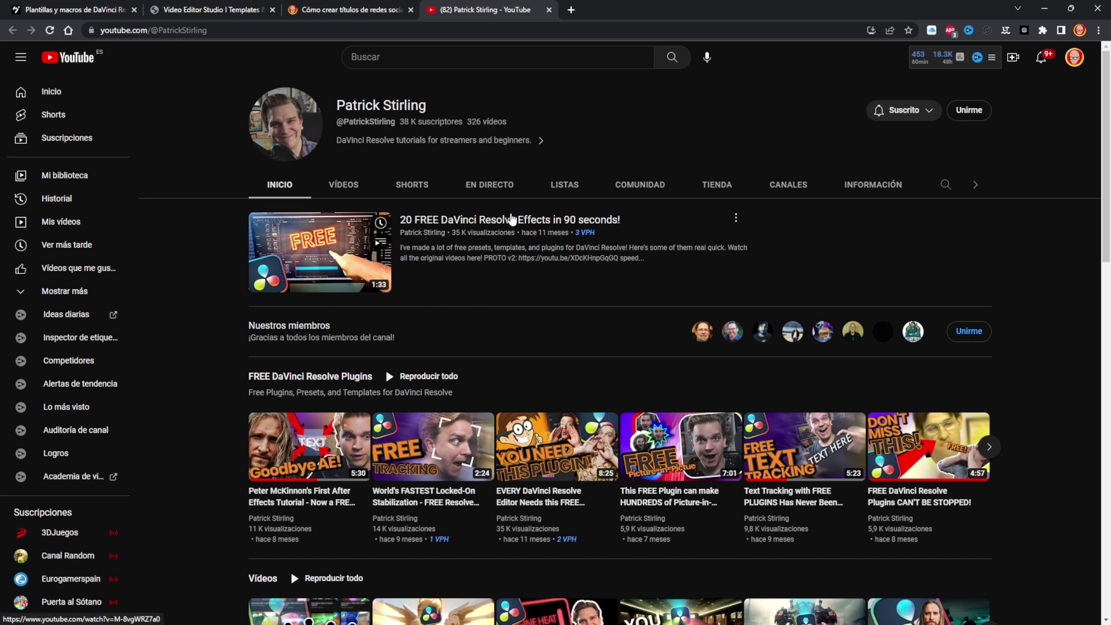
- Play the 20 FREE DaVinci Resolve Effects video with its sound muted
{"action": "left_click", "coordinate": [509, 221]}
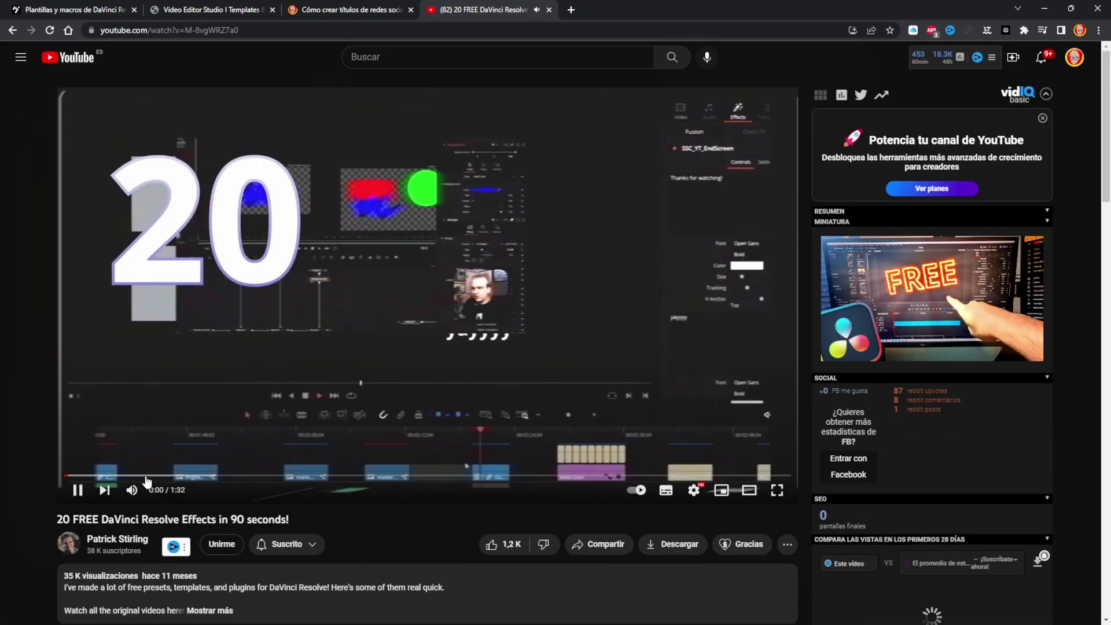
{"action": "left_click", "coordinate": [132, 490]}
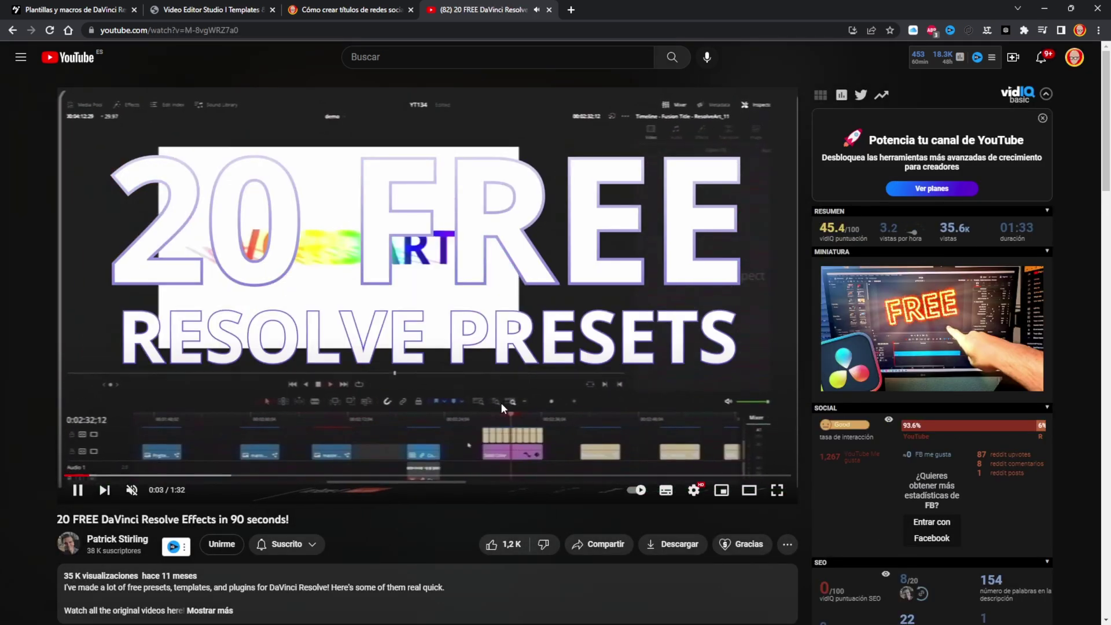
{"action": "scroll", "coordinate": [499, 402], "scroll_direction": "down", "scroll_amount": 2}
{"action": "scroll", "coordinate": [495, 404], "scroll_direction": "down", "scroll_amount": 1}
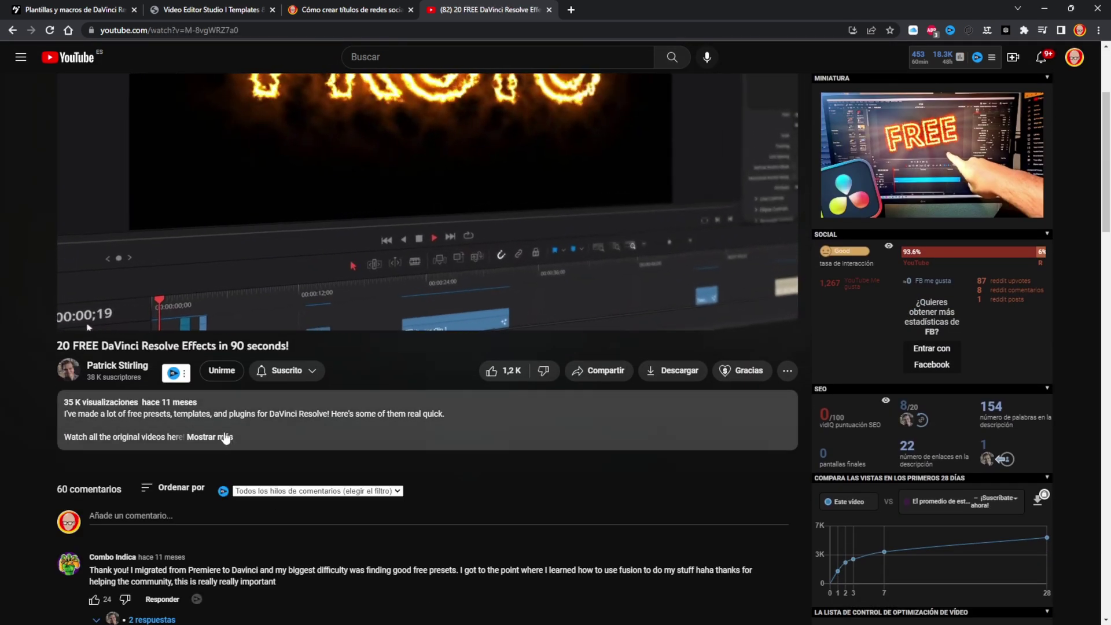
- Expand the description and open the stirlingsupply.co free presets link
{"action": "left_click", "coordinate": [223, 436]}
{"action": "scroll", "coordinate": [274, 439], "scroll_direction": "down", "scroll_amount": 5}
{"action": "scroll", "coordinate": [289, 405], "scroll_direction": "down", "scroll_amount": 3}
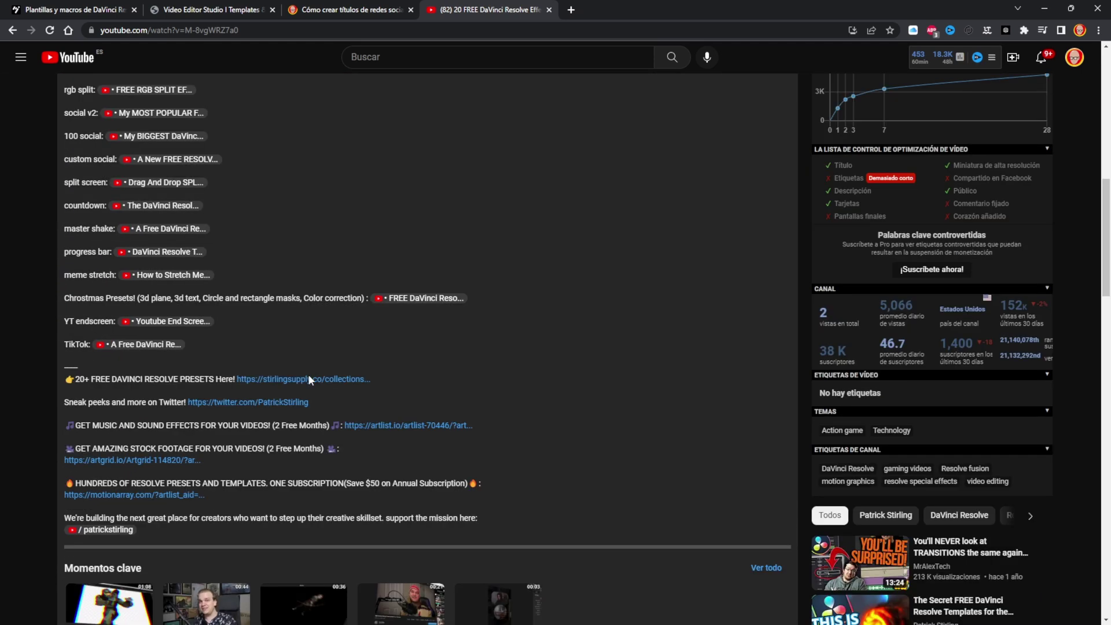
{"action": "left_click", "coordinate": [325, 380]}
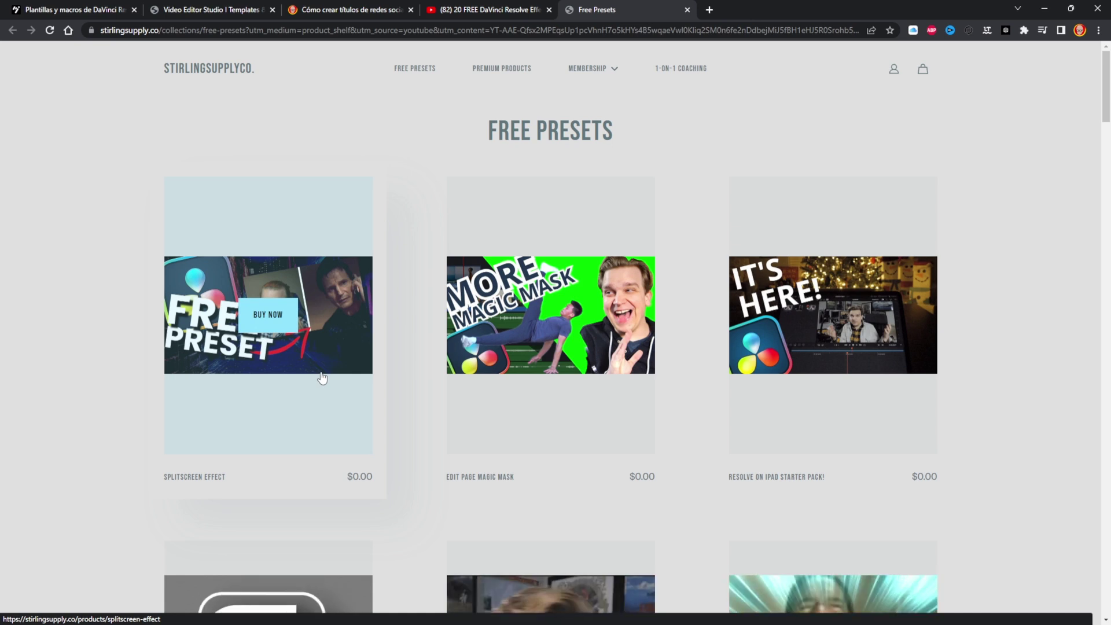
- Open the Edit Page Magic Mask product and highlight its $0.00 price
{"action": "scroll", "coordinate": [428, 405], "scroll_direction": "down", "scroll_amount": 2}
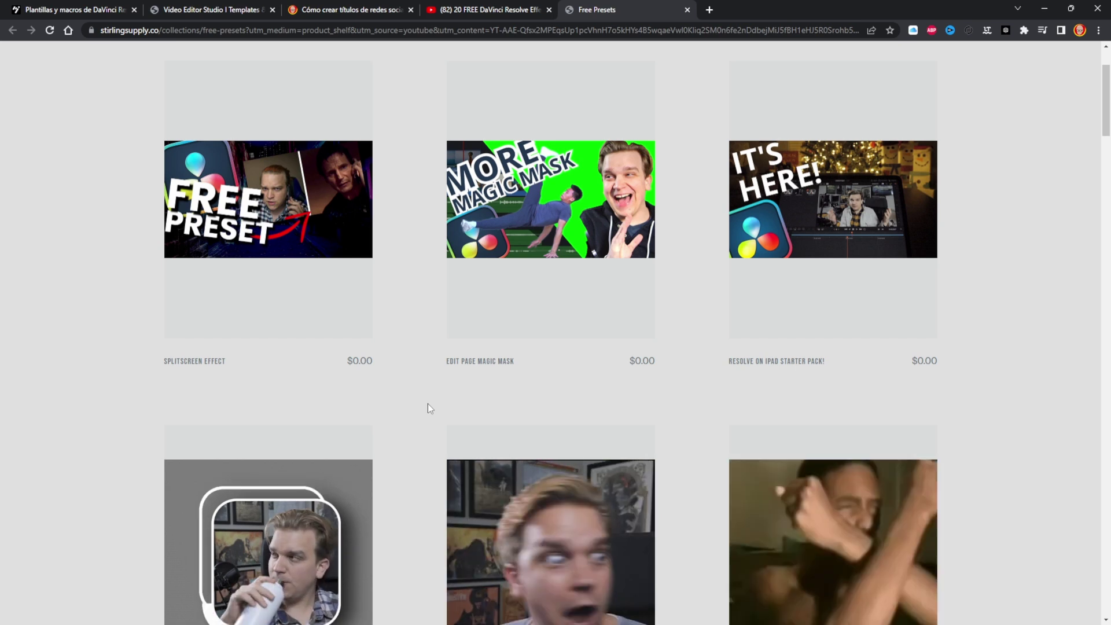
{"action": "scroll", "coordinate": [376, 415], "scroll_direction": "down", "scroll_amount": 1}
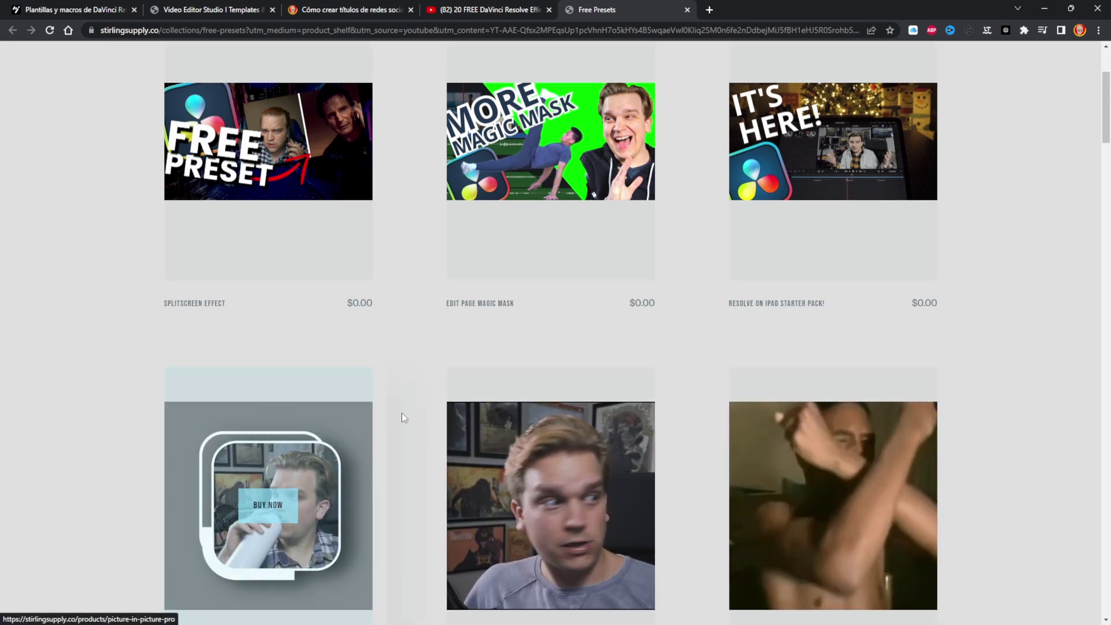
{"action": "mouse_move", "coordinate": [576, 225]}
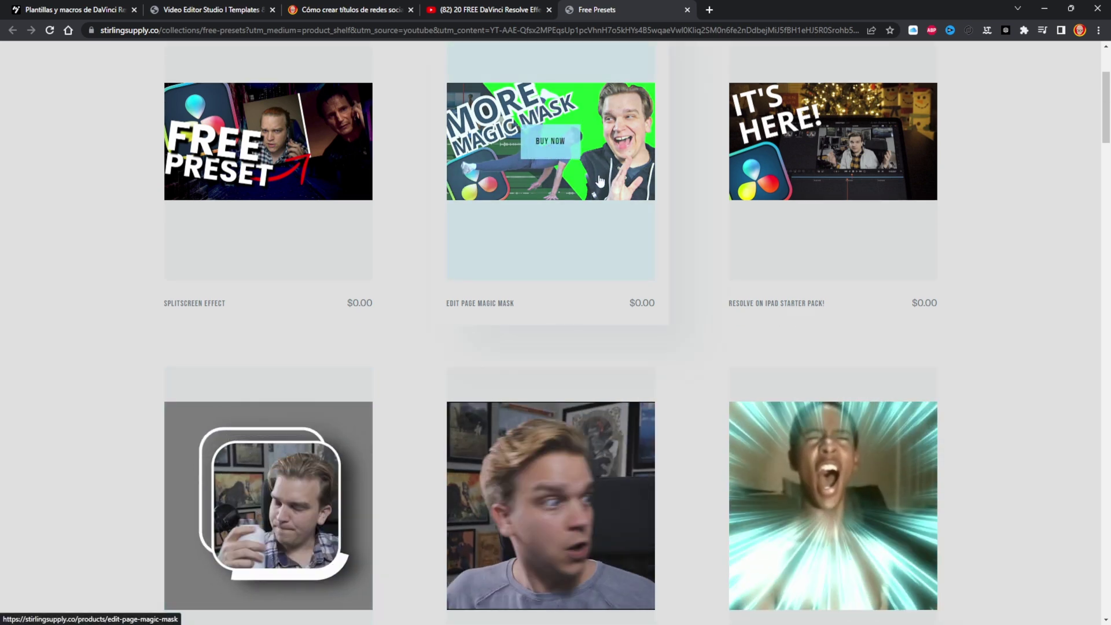
{"action": "left_click", "coordinate": [589, 176]}
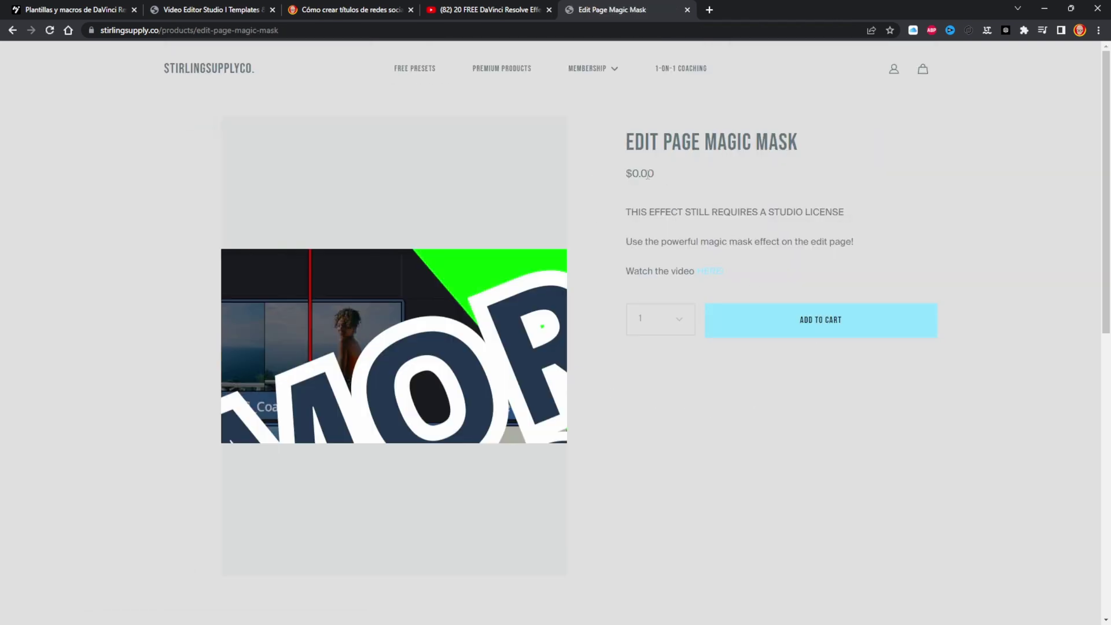
{"action": "left_click_drag", "start_coordinate": [625, 174], "coordinate": [663, 175]}
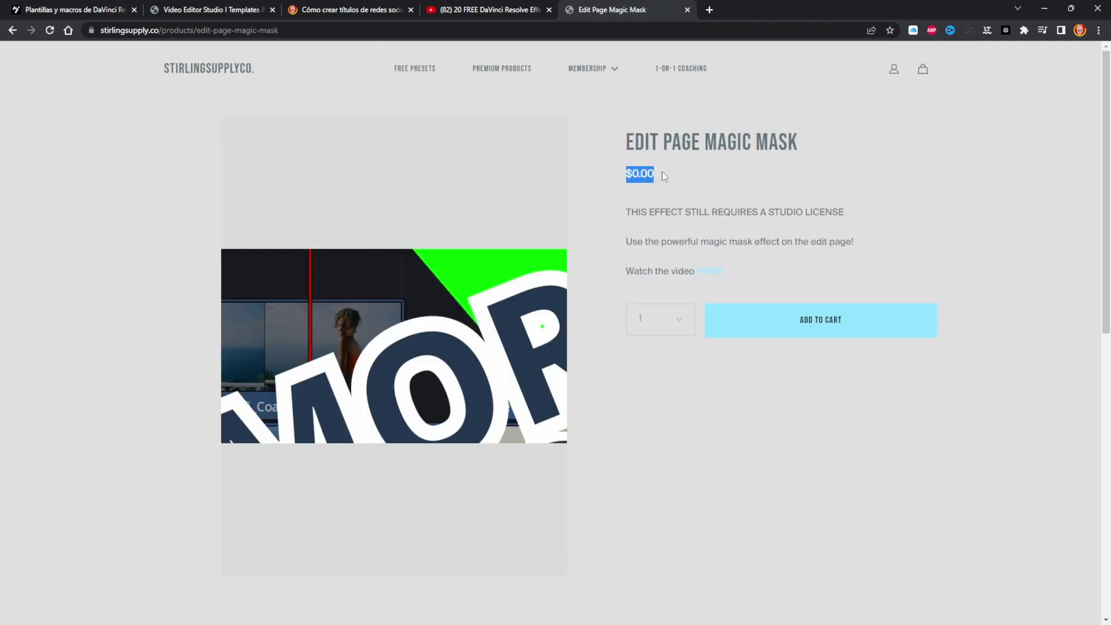
{"action": "left_click", "coordinate": [652, 238]}
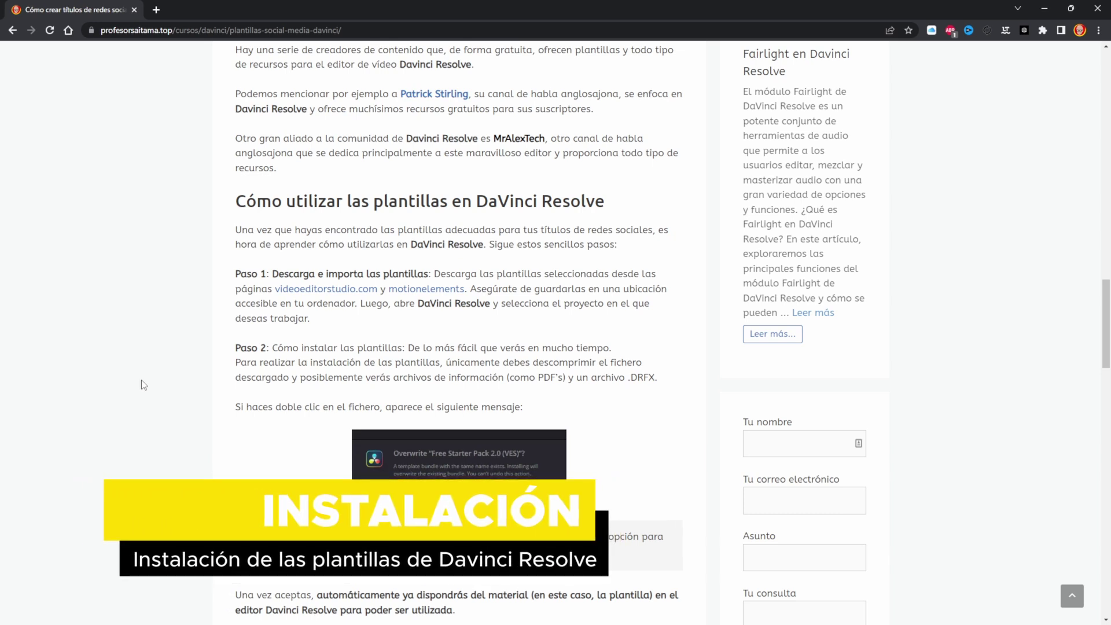
- Scroll to the 'Cómo utilizar las plantillas' section, then minimize the browser to reveal the Davinci downloads folder
{"action": "scroll", "coordinate": [212, 400], "scroll_direction": "down", "scroll_amount": 1}
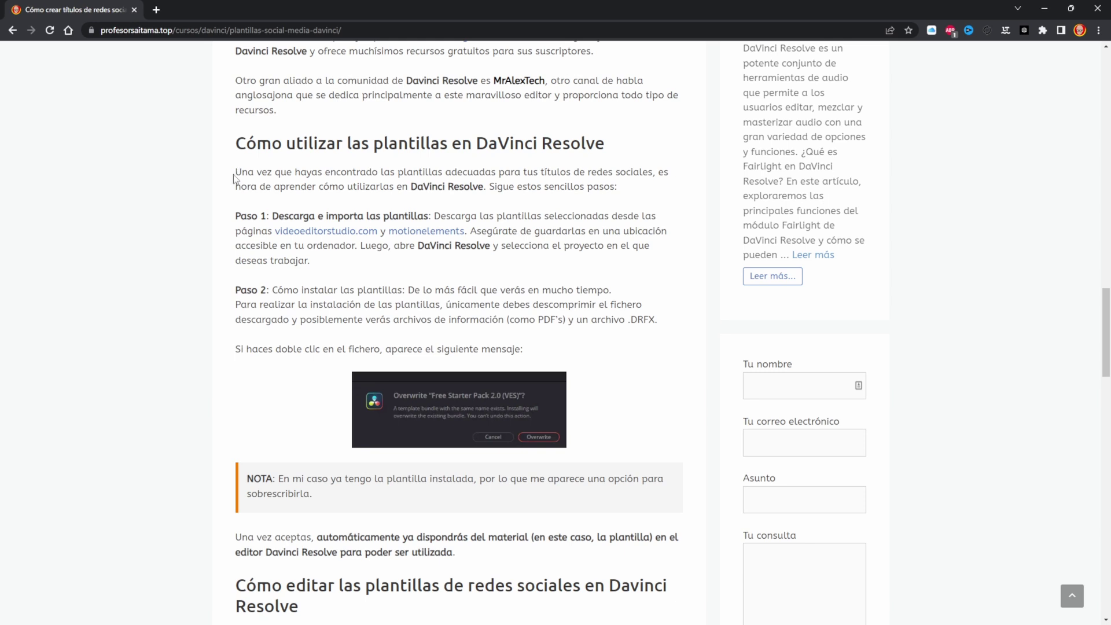
{"action": "left_click_drag", "start_coordinate": [237, 142], "coordinate": [447, 174]}
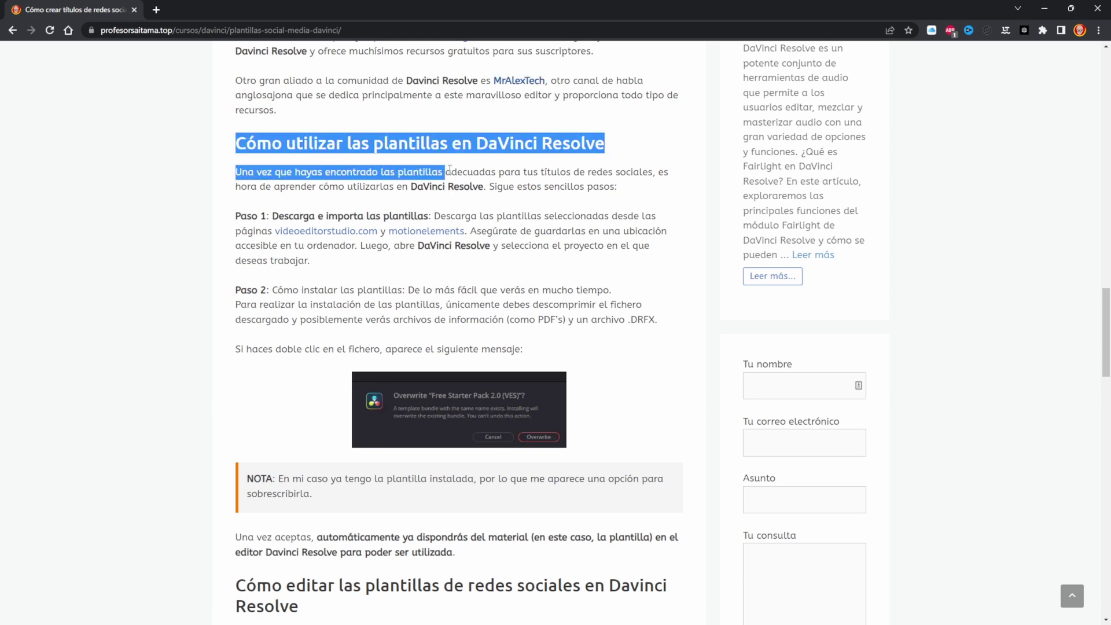
{"action": "left_click", "coordinate": [480, 169]}
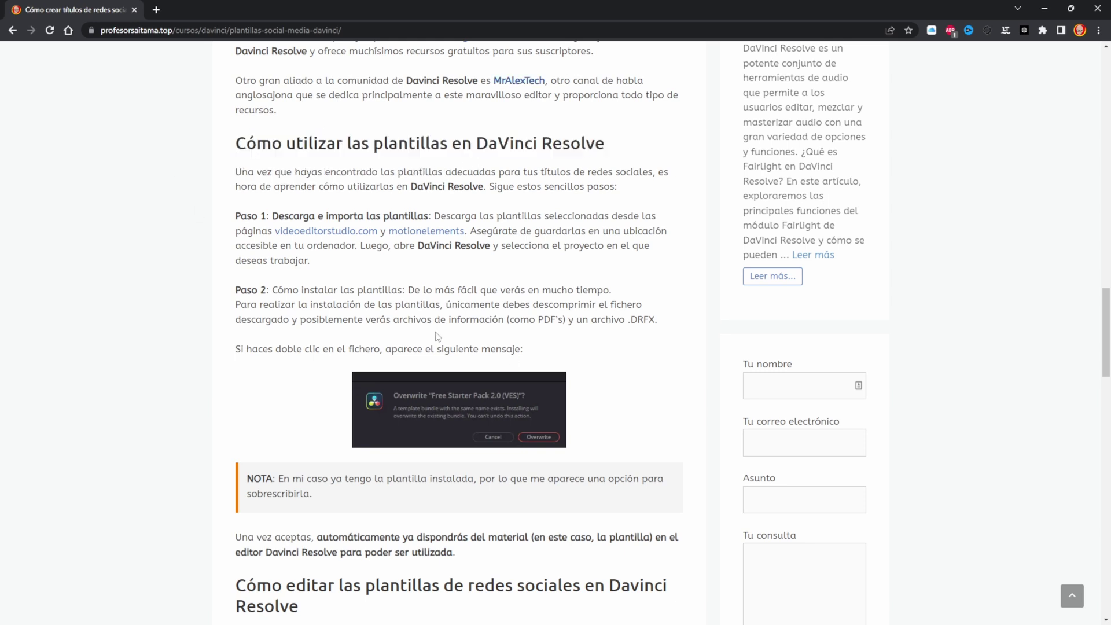
{"action": "left_click", "coordinate": [1045, 8]}
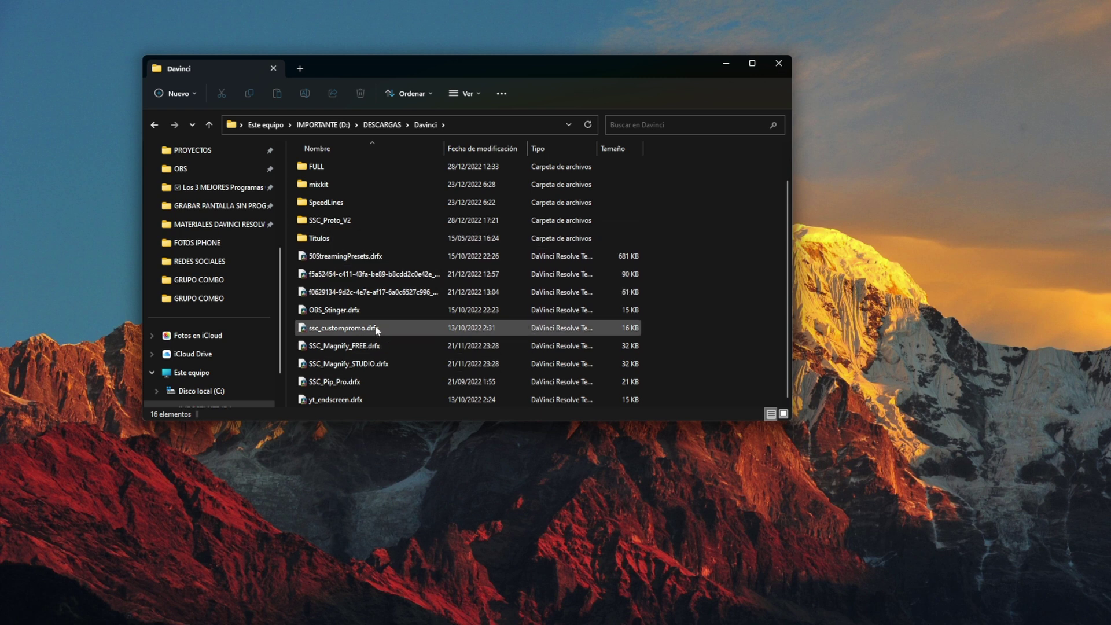
- Open SSC_Magnify_FREE.drfx from the Davinci folder to install it into DaVinci Resolve
{"action": "left_click", "coordinate": [349, 332]}
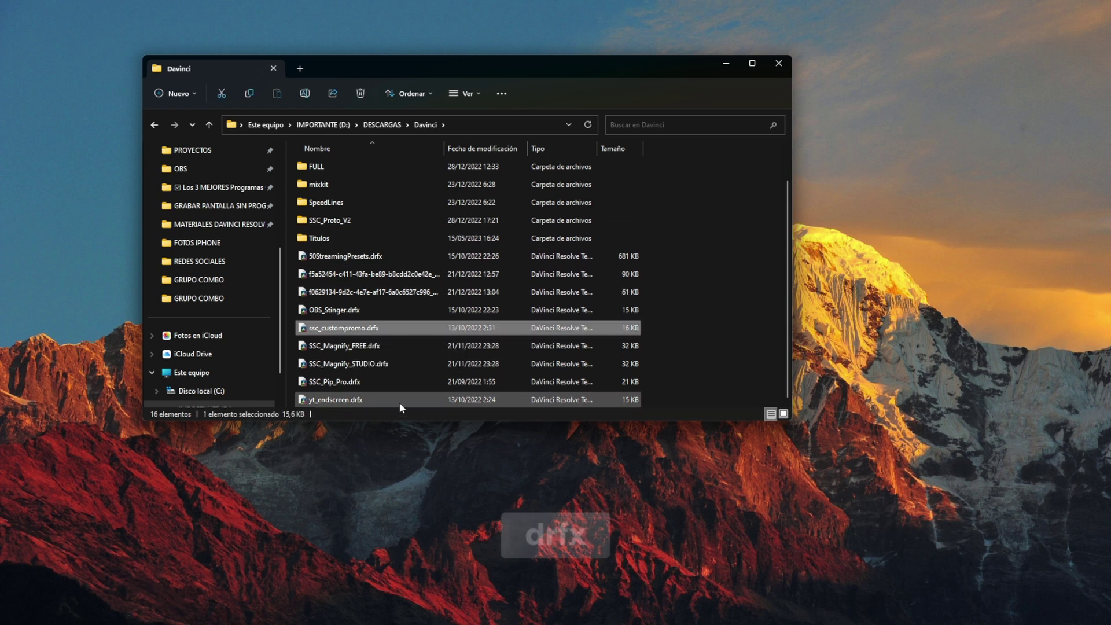
{"action": "mouse_move", "coordinate": [399, 402]}
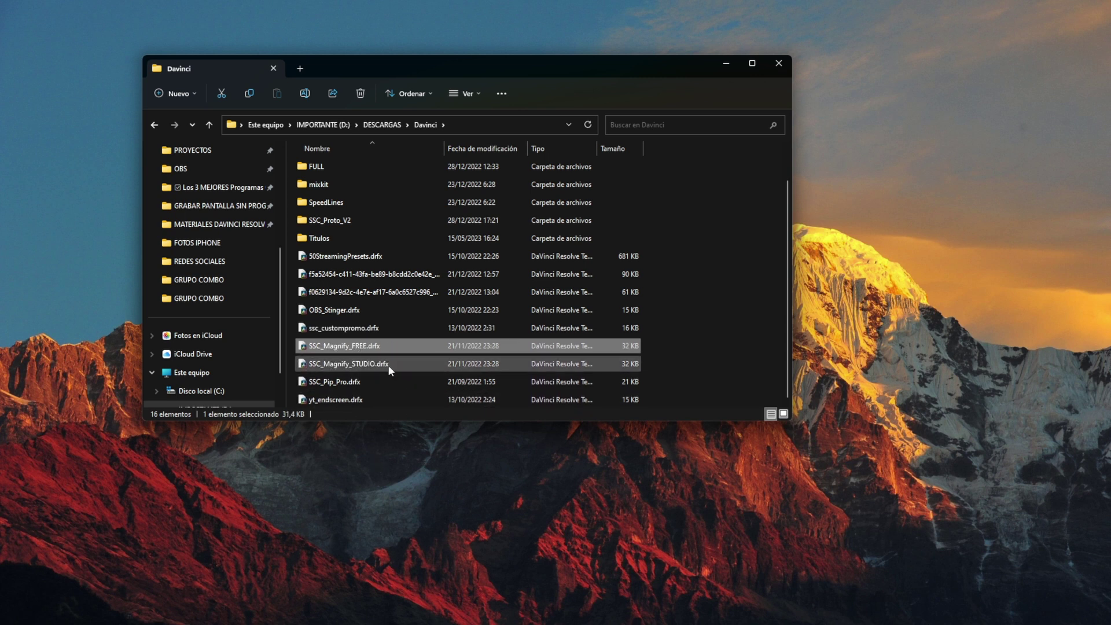
{"action": "left_click", "coordinate": [387, 345]}
{"action": "double_click", "coordinate": [382, 348]}
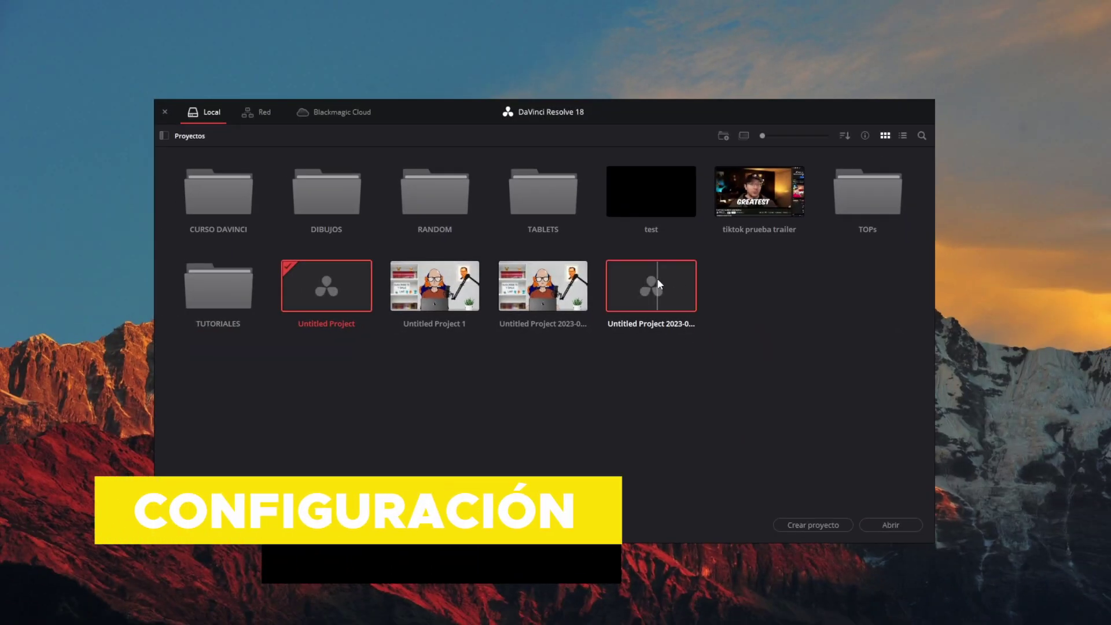
- Open the untitled project and browse the Titles category's Video Editor pack folder
{"action": "double_click", "coordinate": [657, 322]}
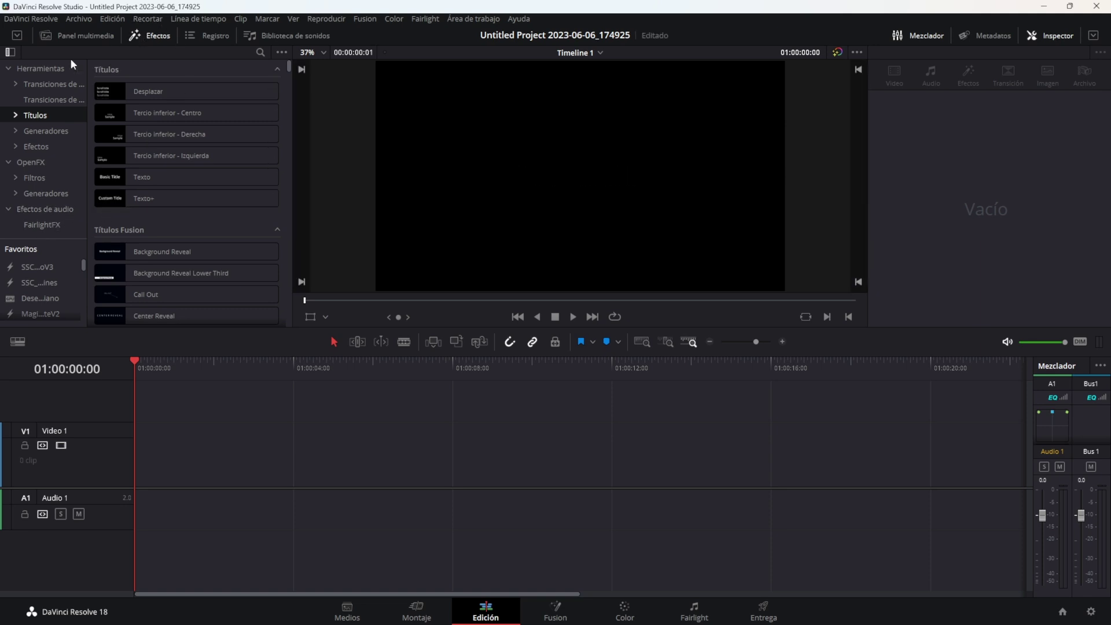
{"action": "left_click", "coordinate": [16, 116]}
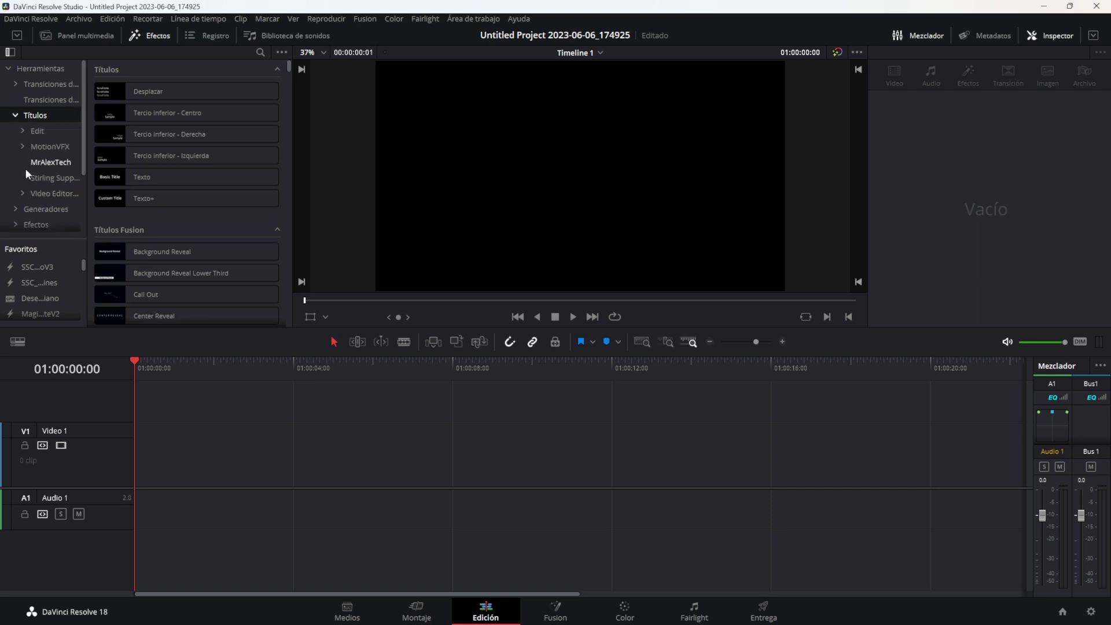
{"action": "left_click", "coordinate": [49, 192]}
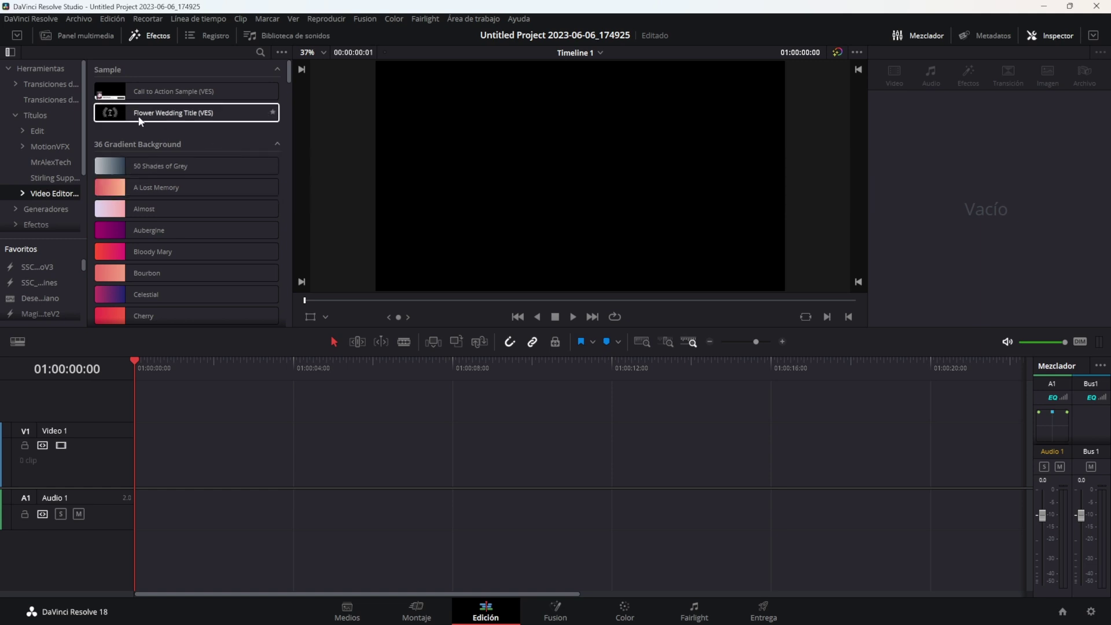
- Place the Virgin America gradient background title on the Video 1 track
{"action": "mouse_move", "coordinate": [103, 172]}
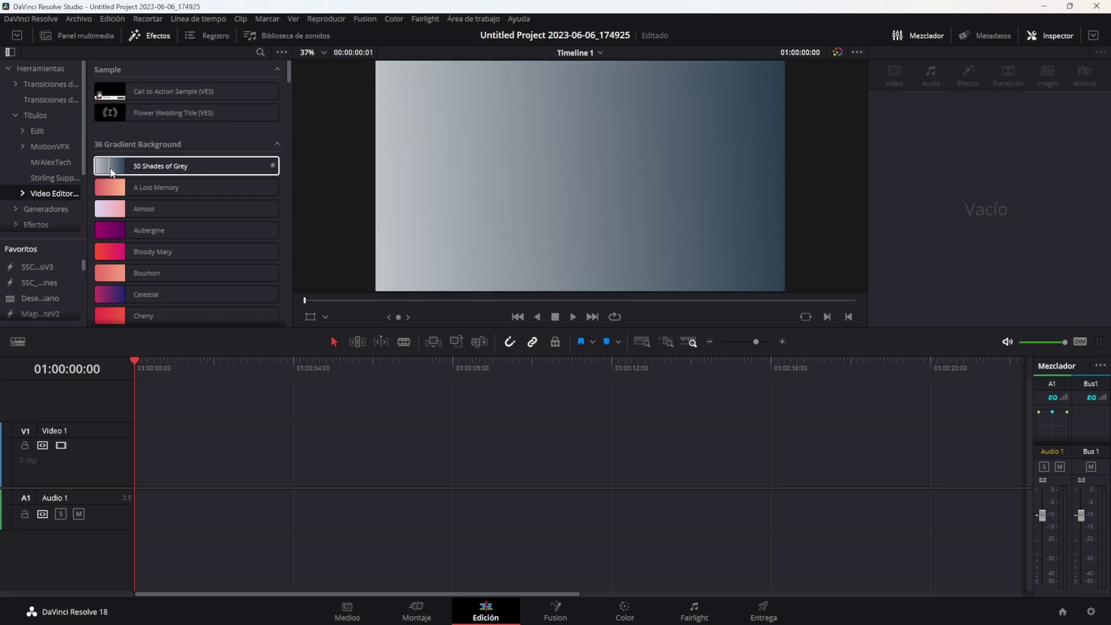
{"action": "scroll", "coordinate": [108, 237], "scroll_direction": "down", "scroll_amount": 10}
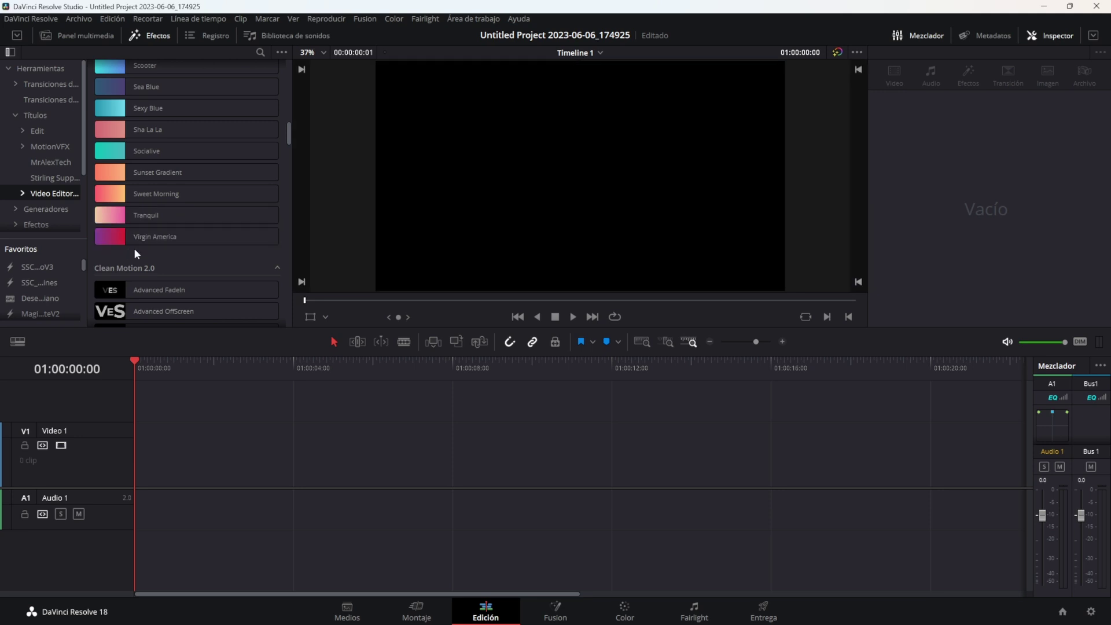
{"action": "left_click_drag", "start_coordinate": [155, 244], "coordinate": [136, 472]}
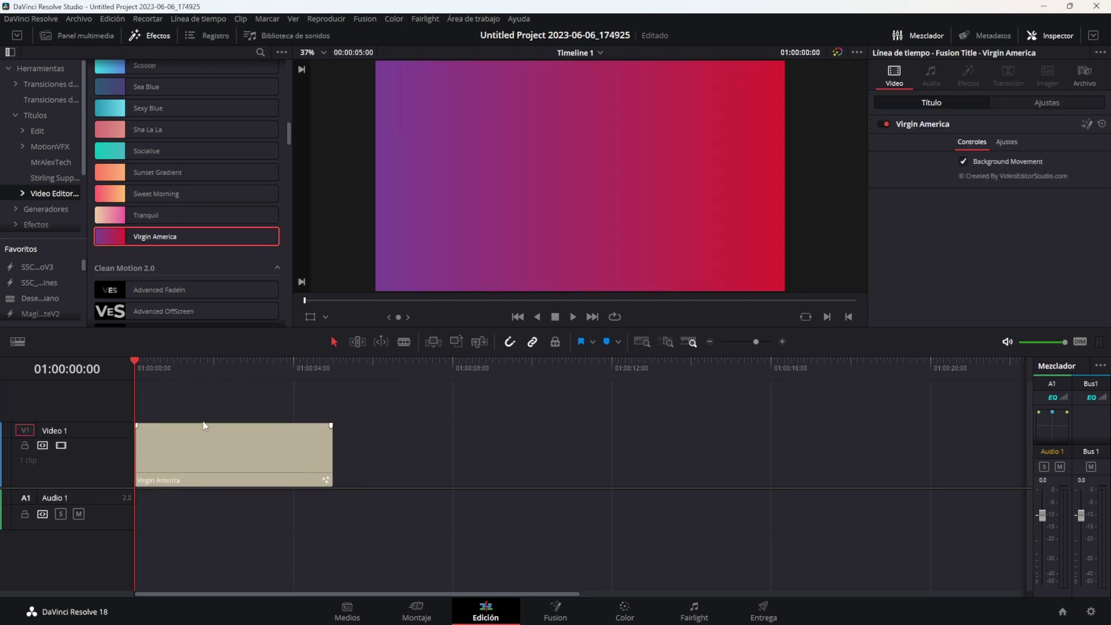
- Play back the Virgin America background animation and return the playhead to the start
{"action": "scroll", "coordinate": [207, 237], "scroll_direction": "down", "scroll_amount": 1}
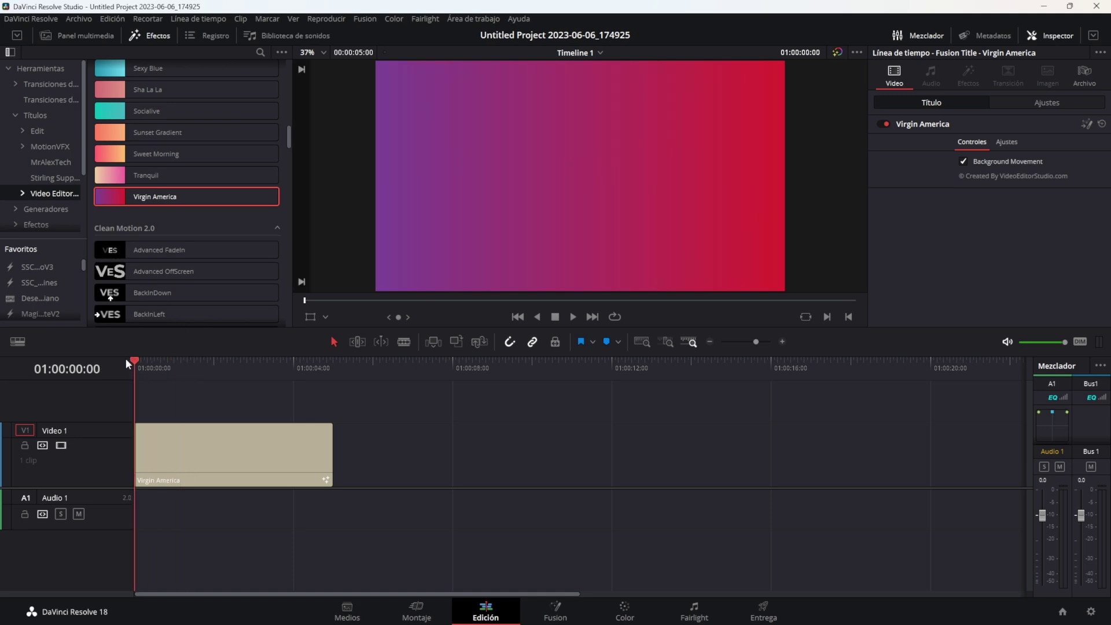
{"action": "key", "text": "space"}
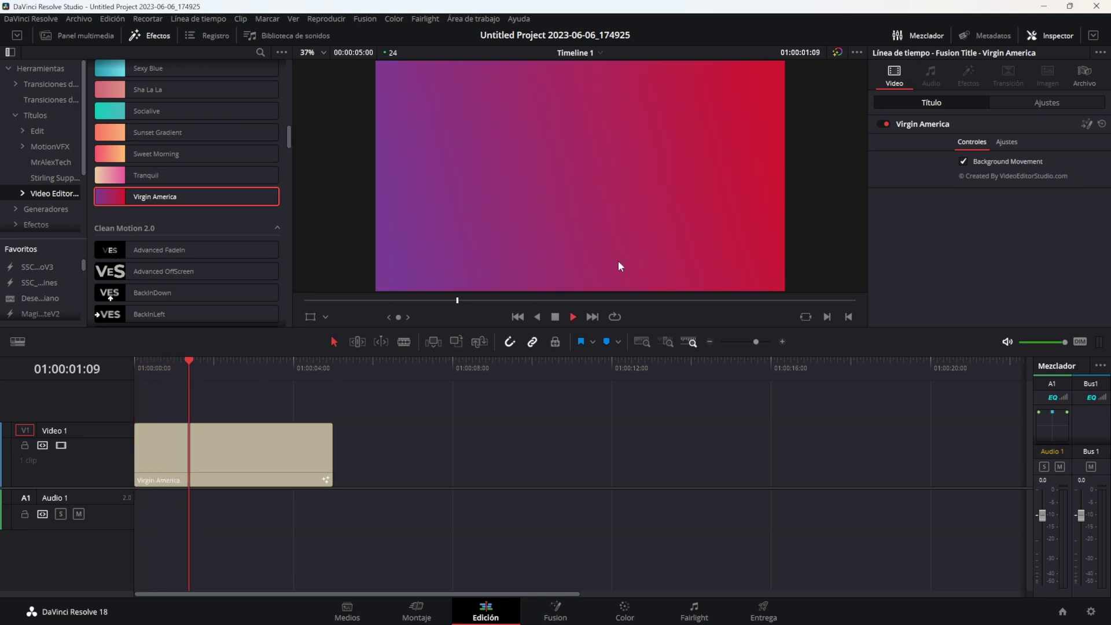
{"action": "left_click_drag", "start_coordinate": [209, 367], "coordinate": [129, 359]}
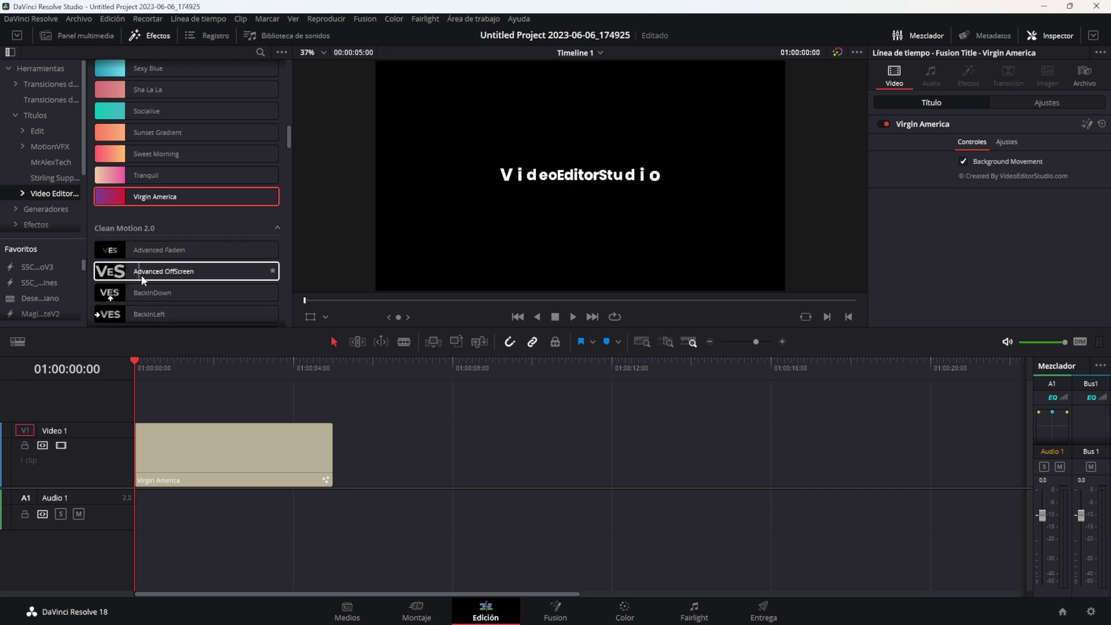
- Add the Advanced OffScreen title on Video 2 above the background, preview it and select it
{"action": "mouse_move", "coordinate": [168, 271]}
{"action": "left_mouse_down"}
{"action": "mouse_move", "coordinate": [138, 397]}
{"action": "mouse_move", "coordinate": [116, 360]}
{"action": "left_mouse_up"}
{"action": "left_click", "coordinate": [165, 364]}
{"action": "key", "text": "space"}
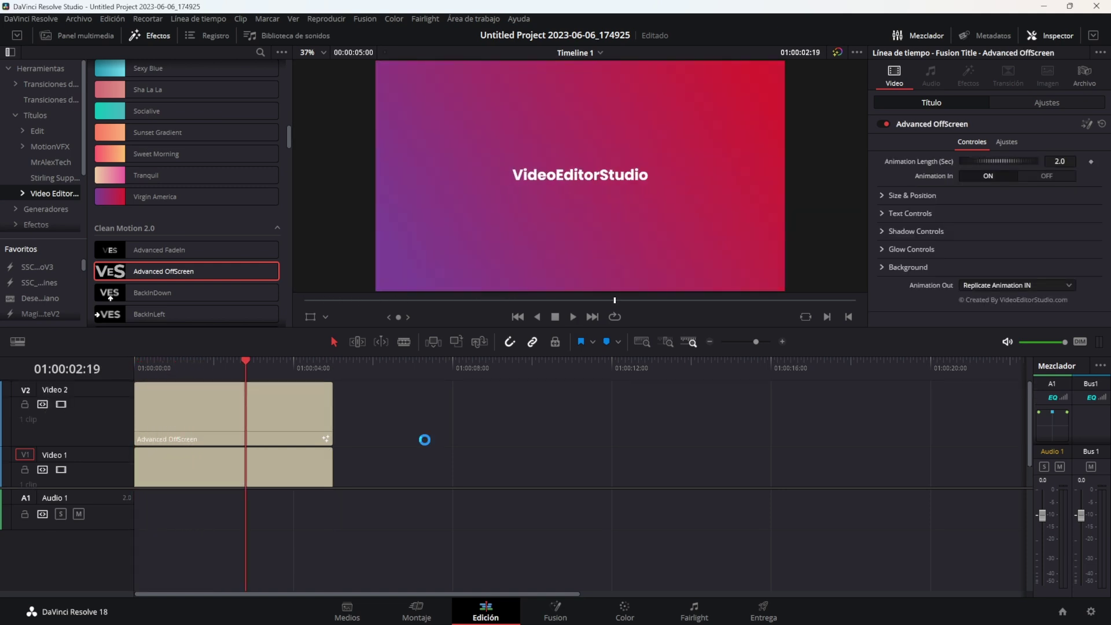
{"action": "key", "text": "space"}
{"action": "left_click_drag", "start_coordinate": [103, 487], "coordinate": [105, 523]}
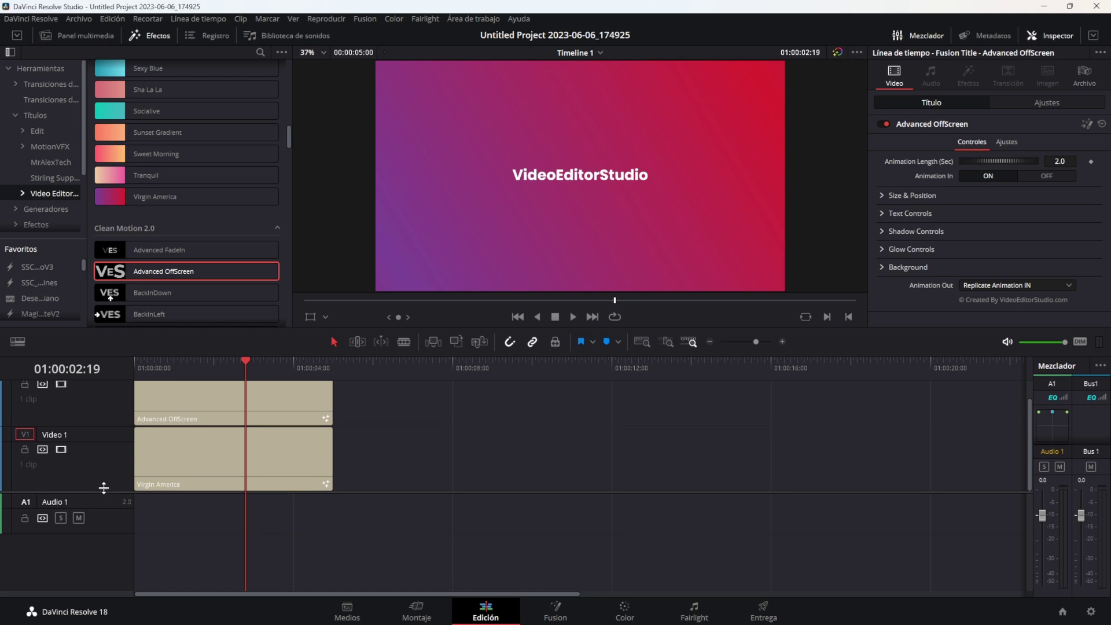
{"action": "left_click", "coordinate": [181, 426]}
{"action": "left_click", "coordinate": [210, 365]}
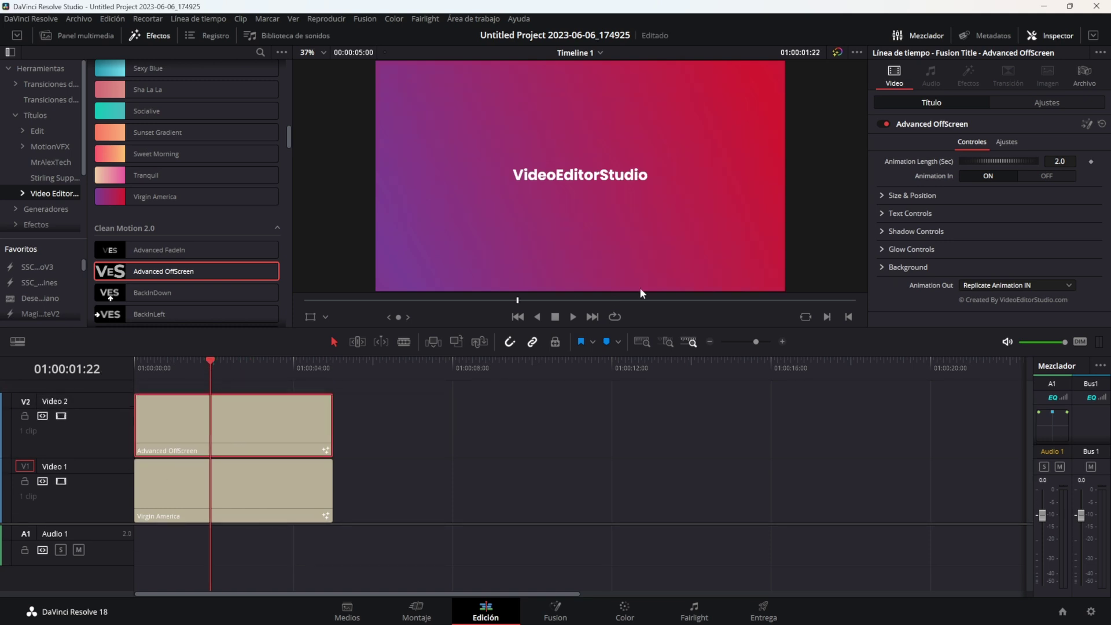
- Replace the title text VideoEditorStudio with 'Profesor Saitama' in Text Controls
{"action": "left_click", "coordinate": [882, 213]}
{"action": "scroll", "coordinate": [927, 220], "scroll_direction": "down", "scroll_amount": 1}
{"action": "left_click", "coordinate": [961, 198]}
{"action": "left_click_drag", "start_coordinate": [961, 198], "coordinate": [863, 182]}
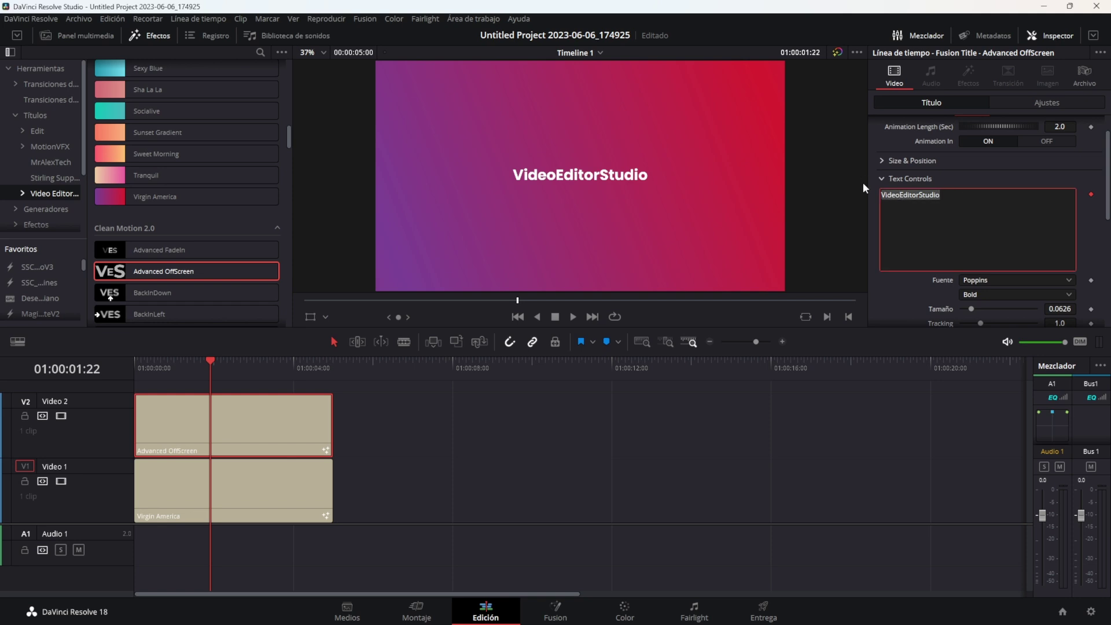
{"action": "type", "text": "Profesor"}
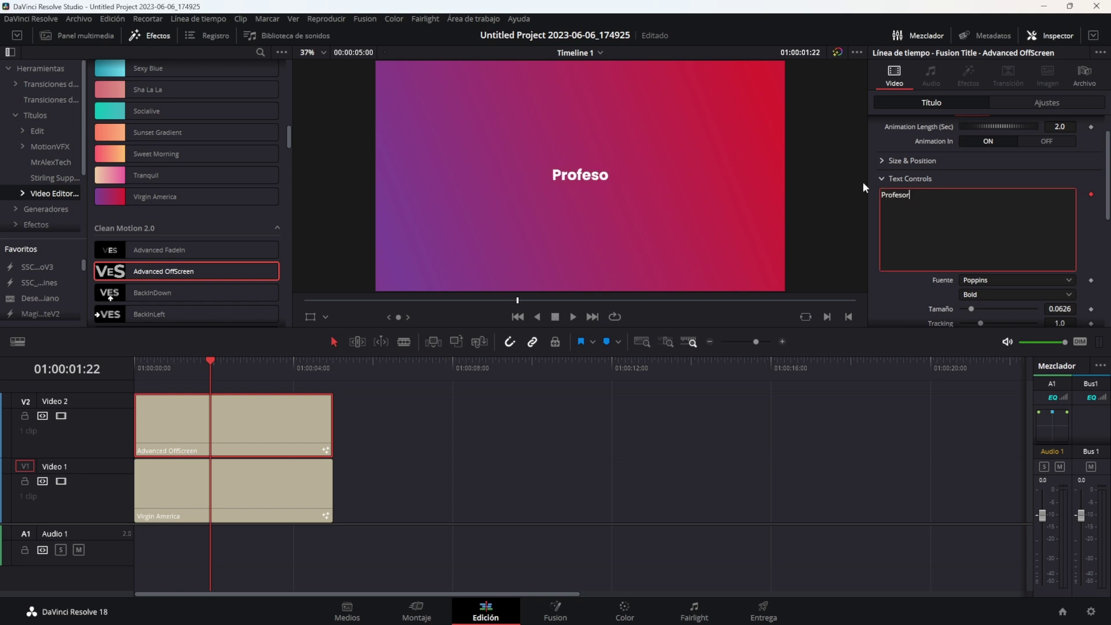
{"action": "type", "text": " Saitama"}
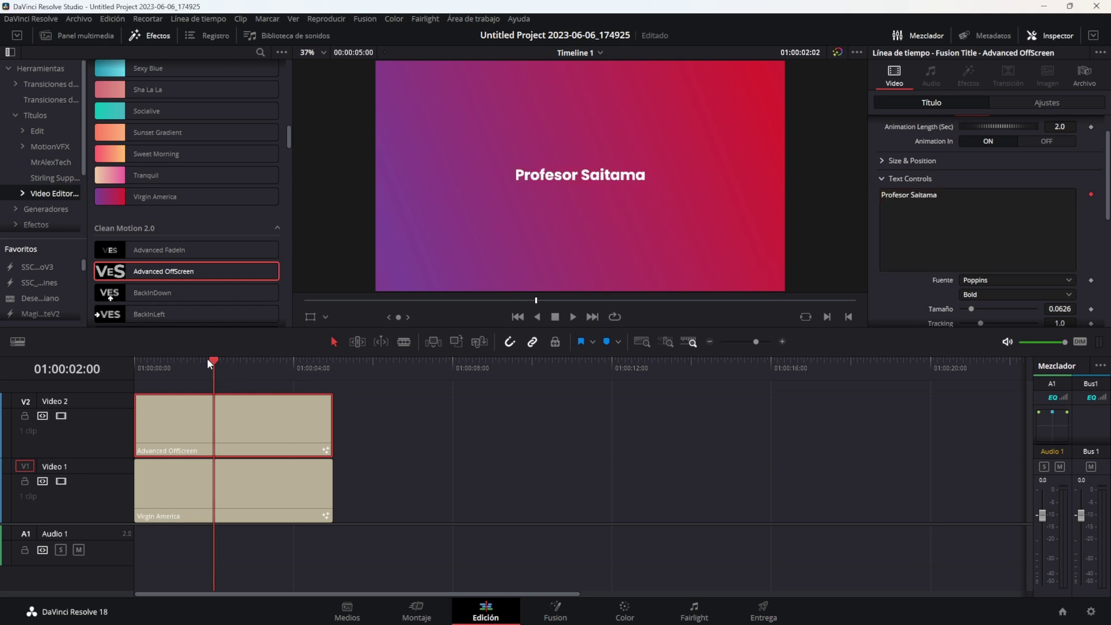
- Play back the retitled animation from the start, then undo to clear the title clips
{"action": "left_click_drag", "start_coordinate": [207, 359], "coordinate": [106, 352]}
{"action": "key", "text": "space"}
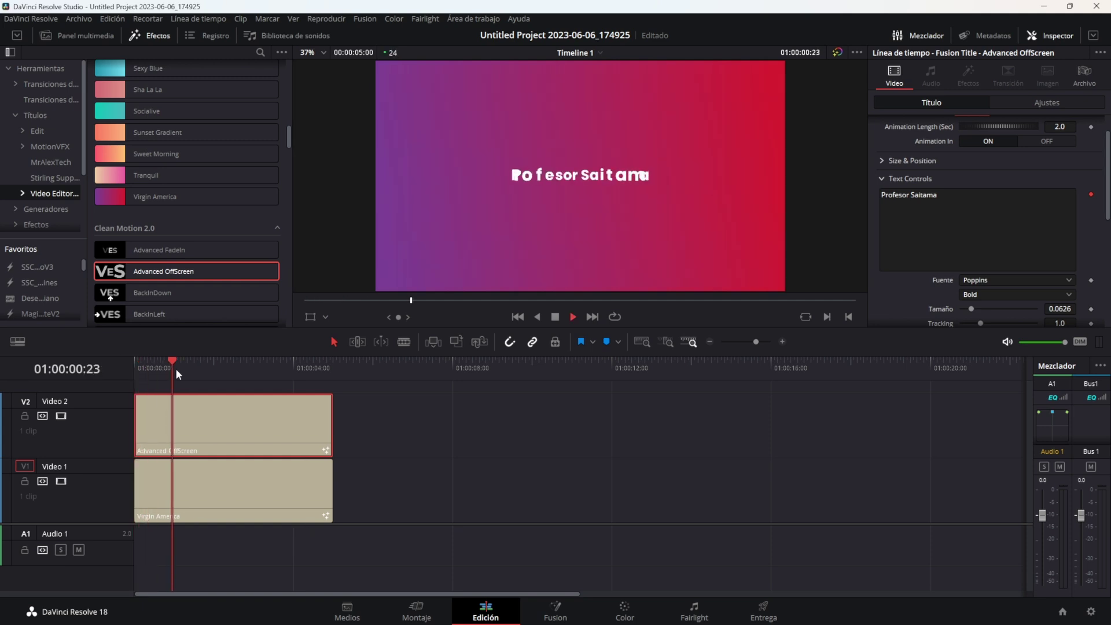
{"action": "key", "text": "space"}
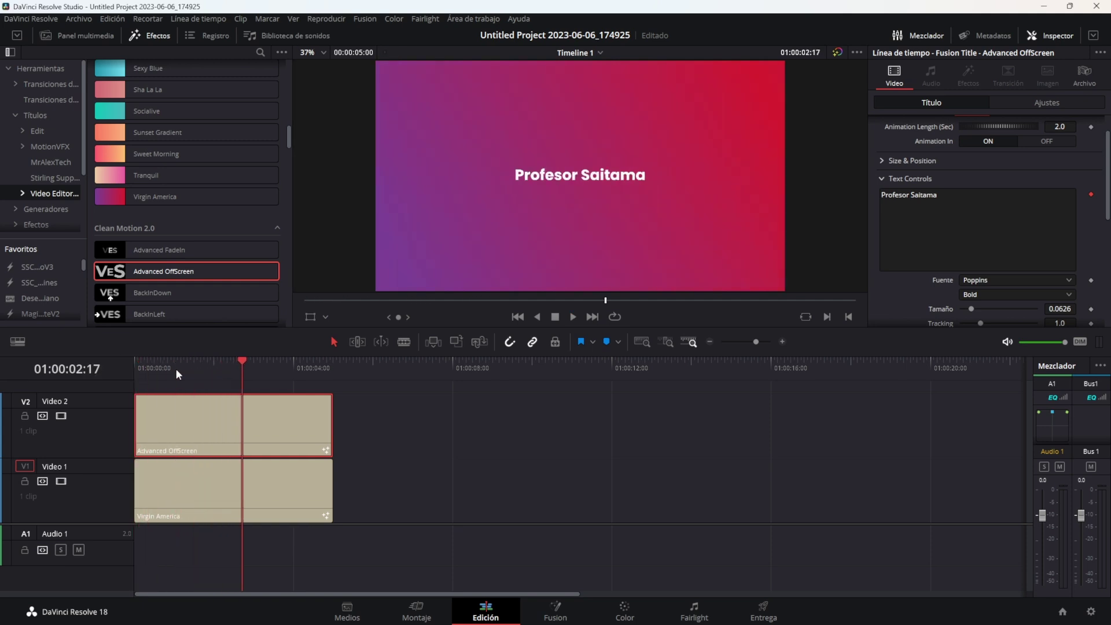
{"action": "key", "text": "ctrl+z"}
{"action": "scroll", "coordinate": [132, 223], "scroll_direction": "down", "scroll_amount": 3}
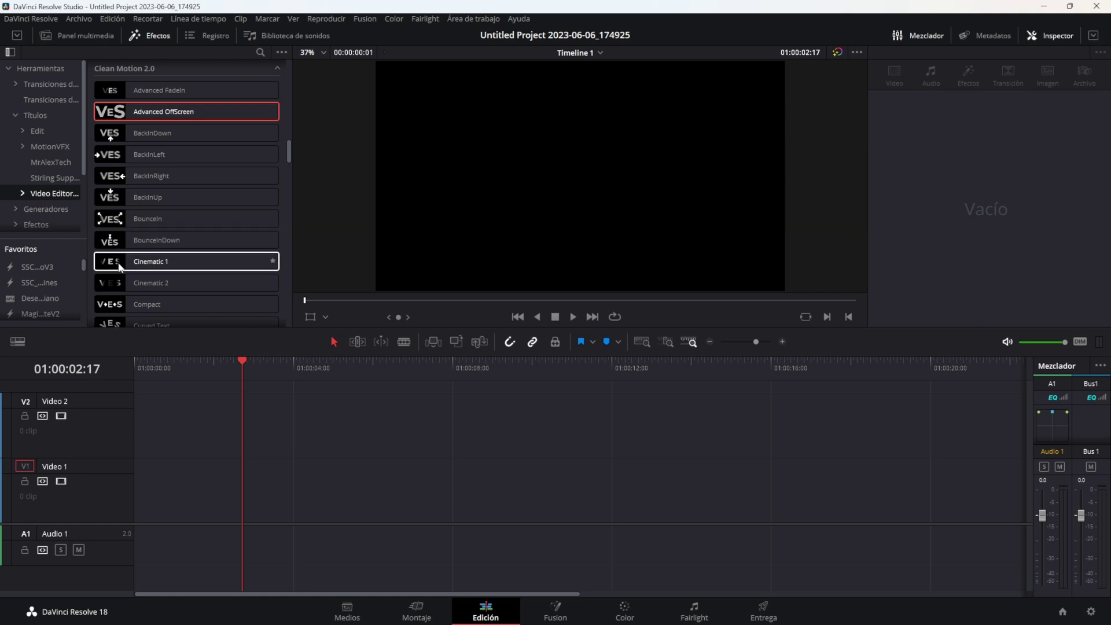
- Scroll the Video Editor Studio titles down to Essentials, previewing Lower Third Big Loader
{"action": "scroll", "coordinate": [112, 261], "scroll_direction": "down", "scroll_amount": 4}
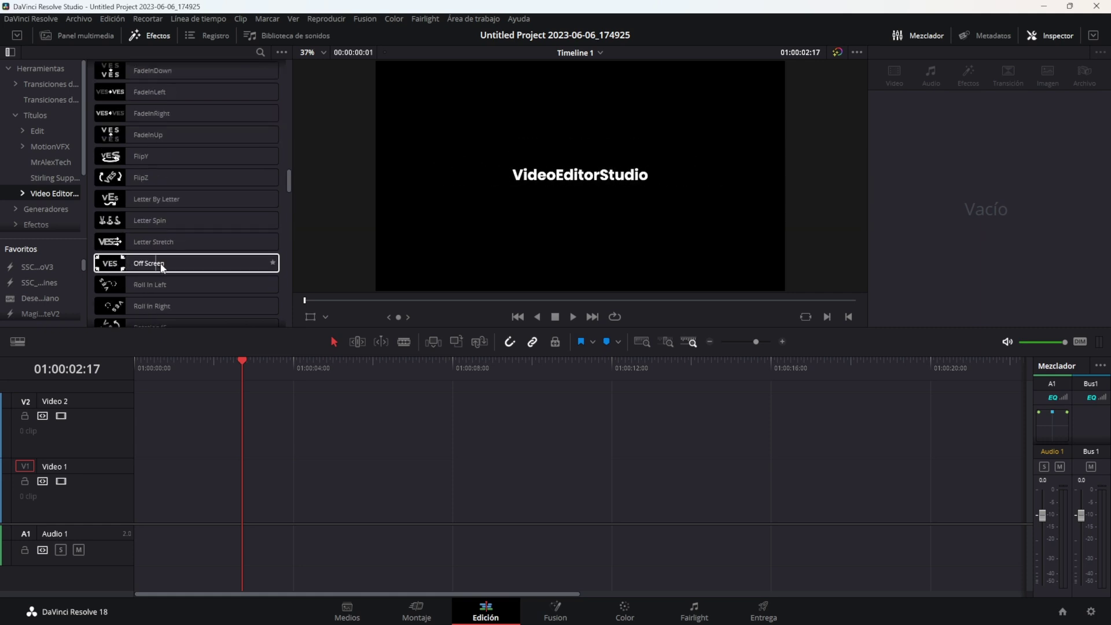
{"action": "scroll", "coordinate": [137, 273], "scroll_direction": "down", "scroll_amount": 2}
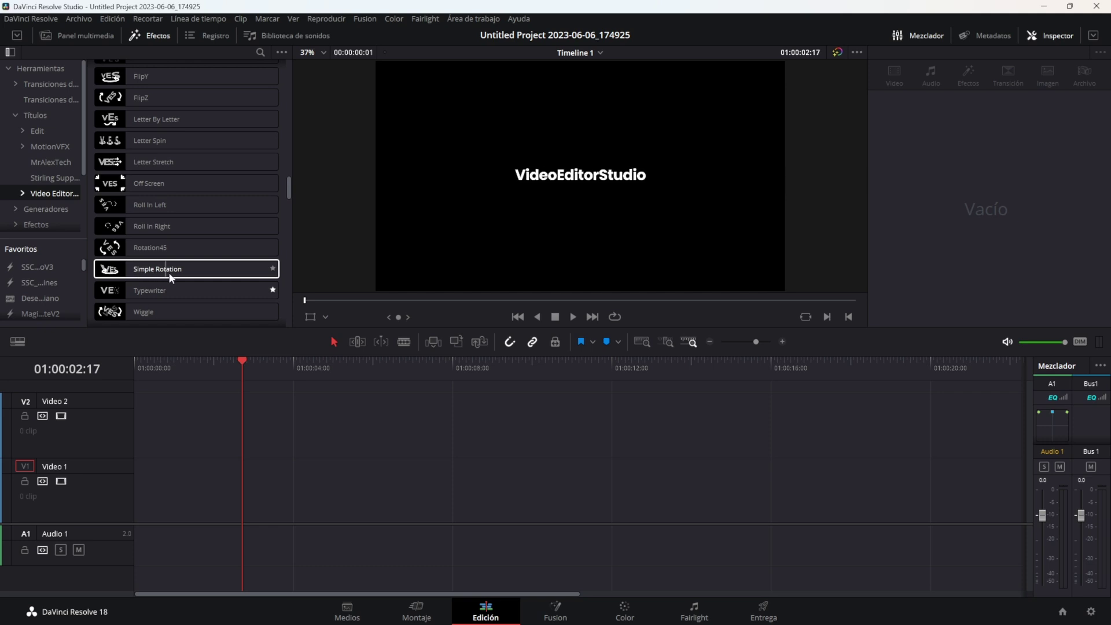
{"action": "scroll", "coordinate": [137, 272], "scroll_direction": "down", "scroll_amount": 2}
{"action": "scroll", "coordinate": [169, 272], "scroll_direction": "down", "scroll_amount": 2}
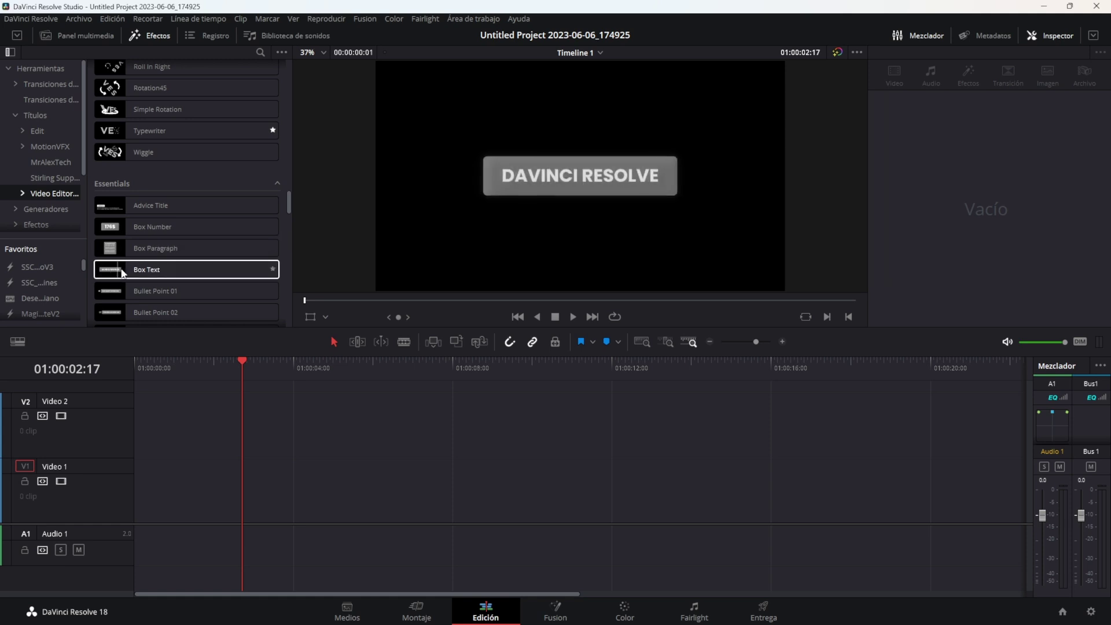
{"action": "scroll", "coordinate": [139, 290], "scroll_direction": "down", "scroll_amount": 3}
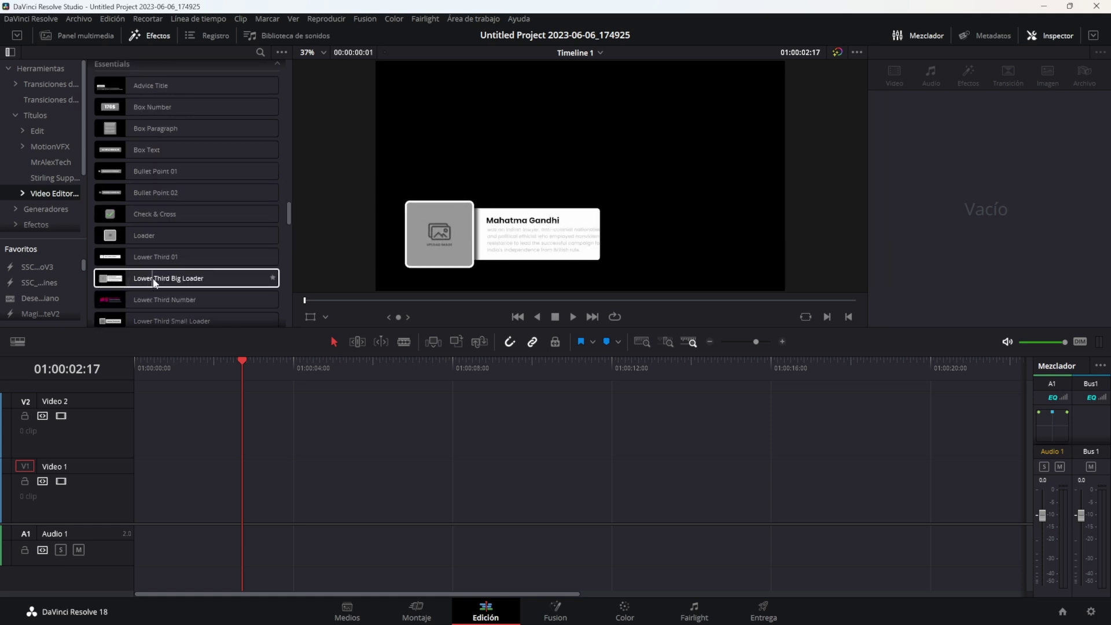
- Place Lower Third Big Loader on Video 2 and select it where it is fully shown
{"action": "mouse_move", "coordinate": [167, 280]}
{"action": "left_mouse_down"}
{"action": "mouse_move", "coordinate": [162, 437]}
{"action": "mouse_move", "coordinate": [165, 417]}
{"action": "left_mouse_up"}
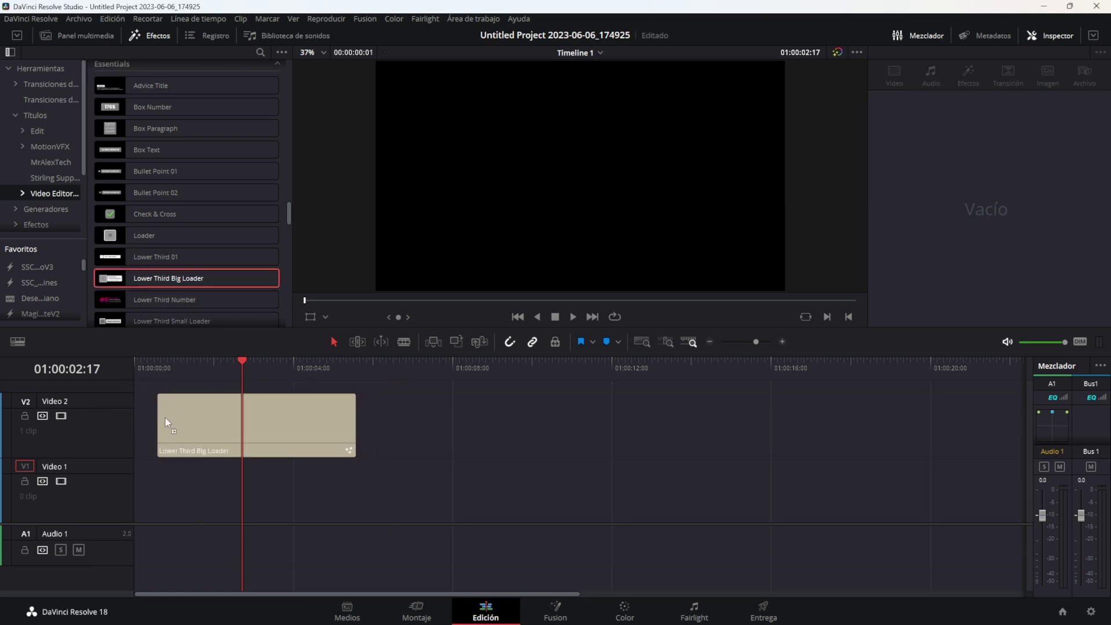
{"action": "left_click", "coordinate": [193, 366]}
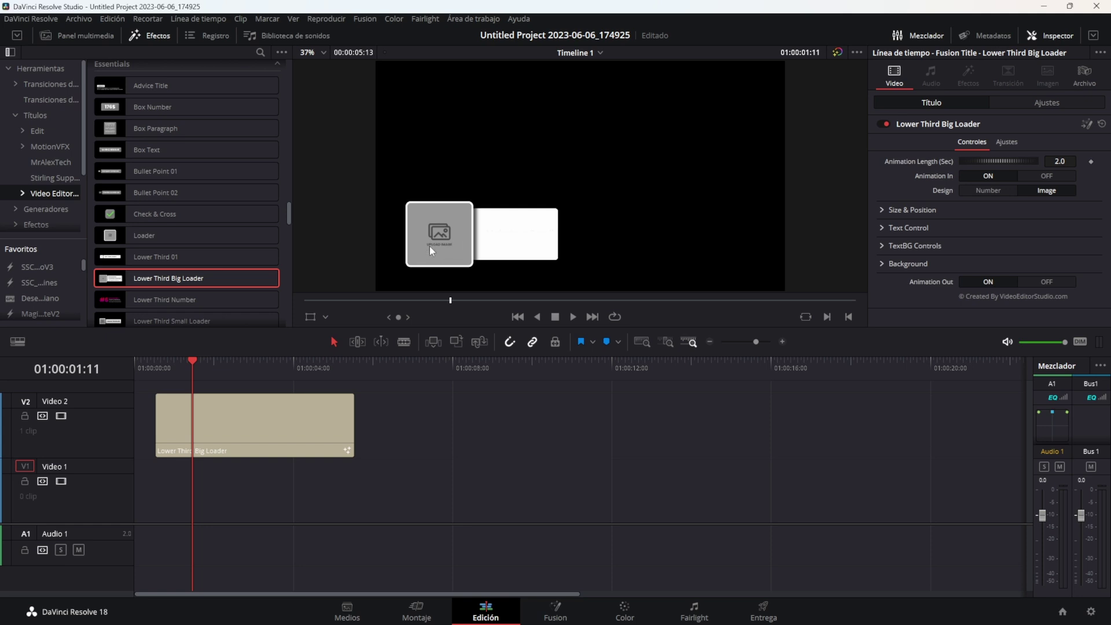
{"action": "left_click", "coordinate": [257, 365]}
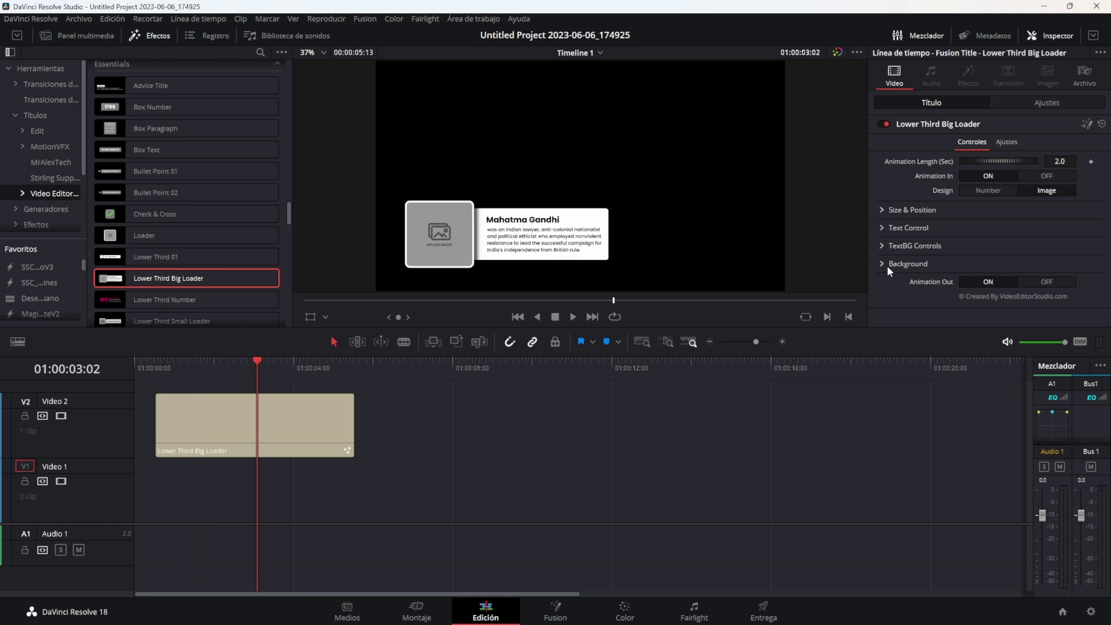
{"action": "left_click", "coordinate": [316, 405]}
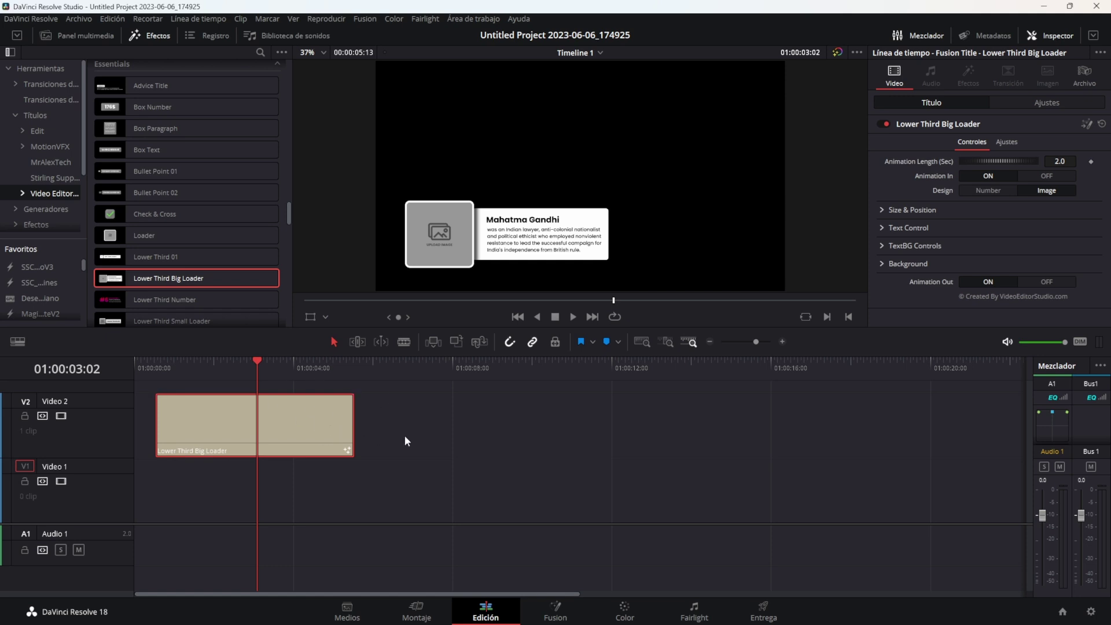
- Replace the lower third's image with LOGO.png
{"action": "left_click", "coordinate": [909, 228]}
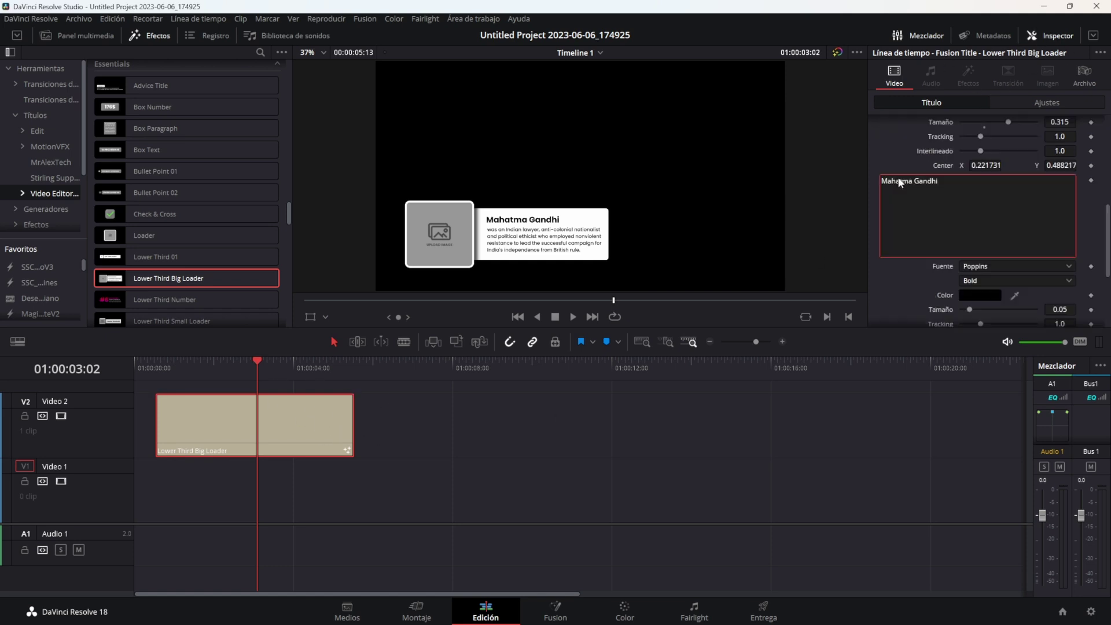
{"action": "scroll", "coordinate": [944, 192], "scroll_direction": "down", "scroll_amount": 3}
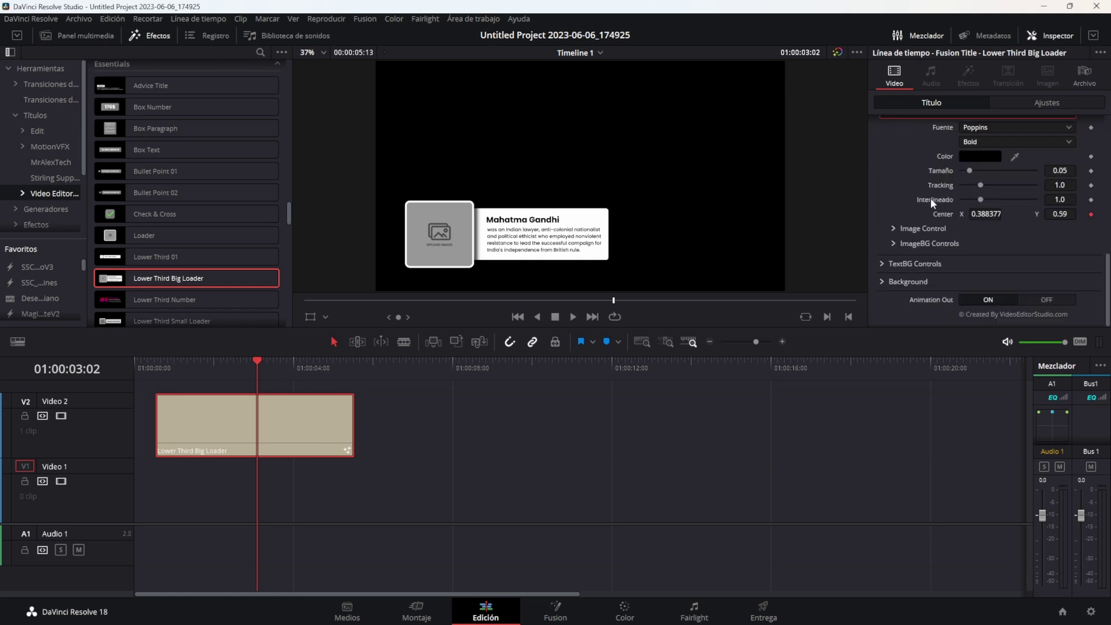
{"action": "left_click", "coordinate": [892, 229]}
{"action": "scroll", "coordinate": [964, 247], "scroll_direction": "down", "scroll_amount": 1}
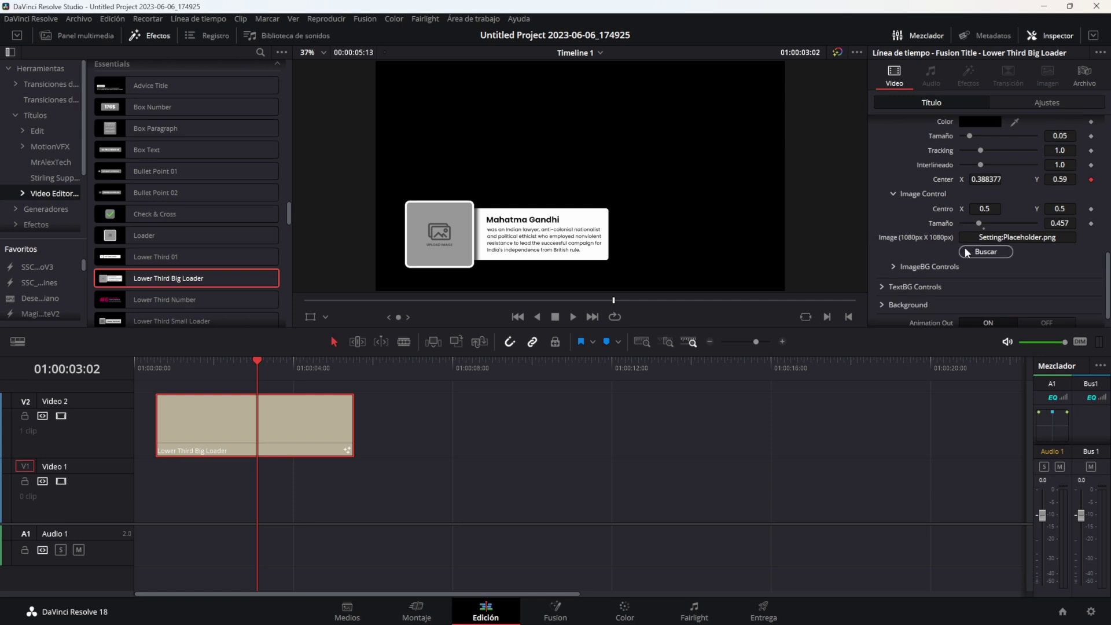
{"action": "left_click", "coordinate": [965, 250]}
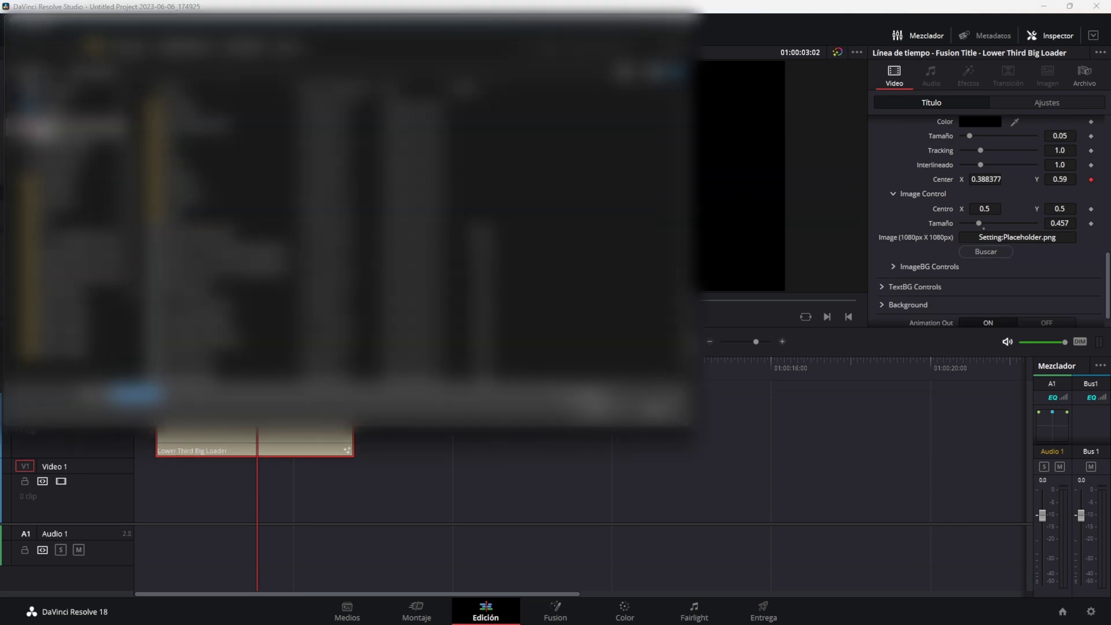
{"action": "double_click", "coordinate": [318, 219]}
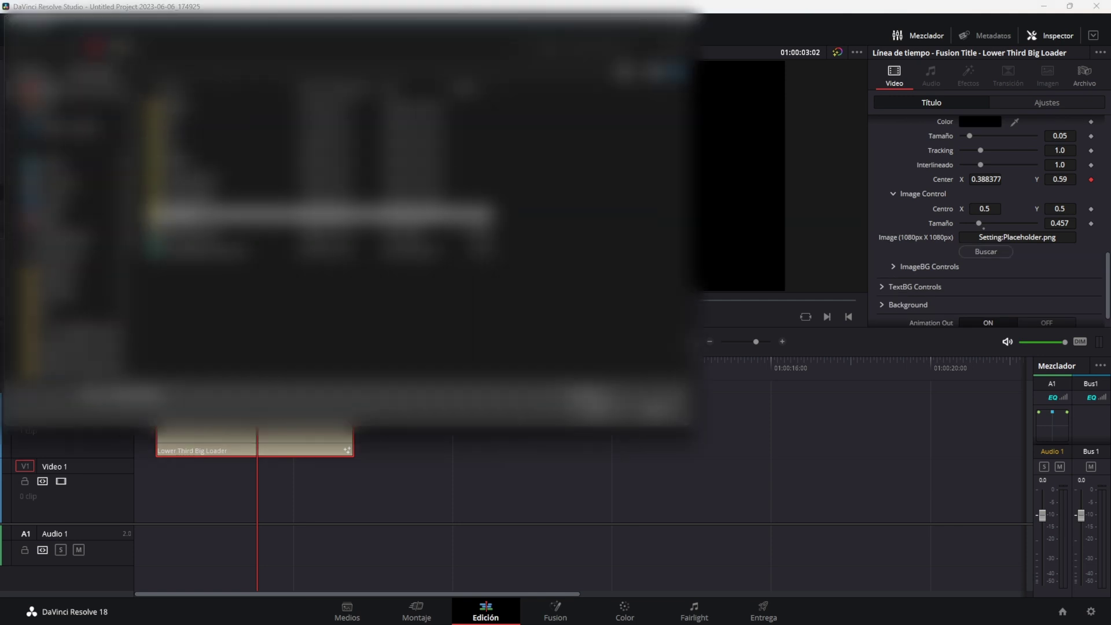
{"action": "double_click", "coordinate": [457, 226]}
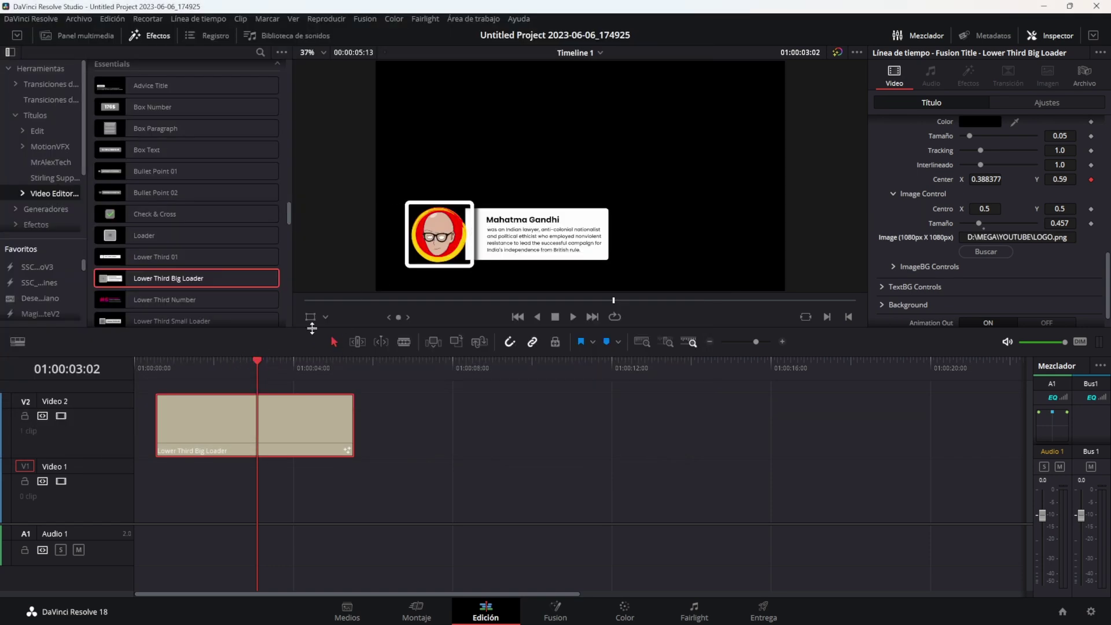
- Play the lower third from near the start, then delete the clip
{"action": "left_click", "coordinate": [154, 367]}
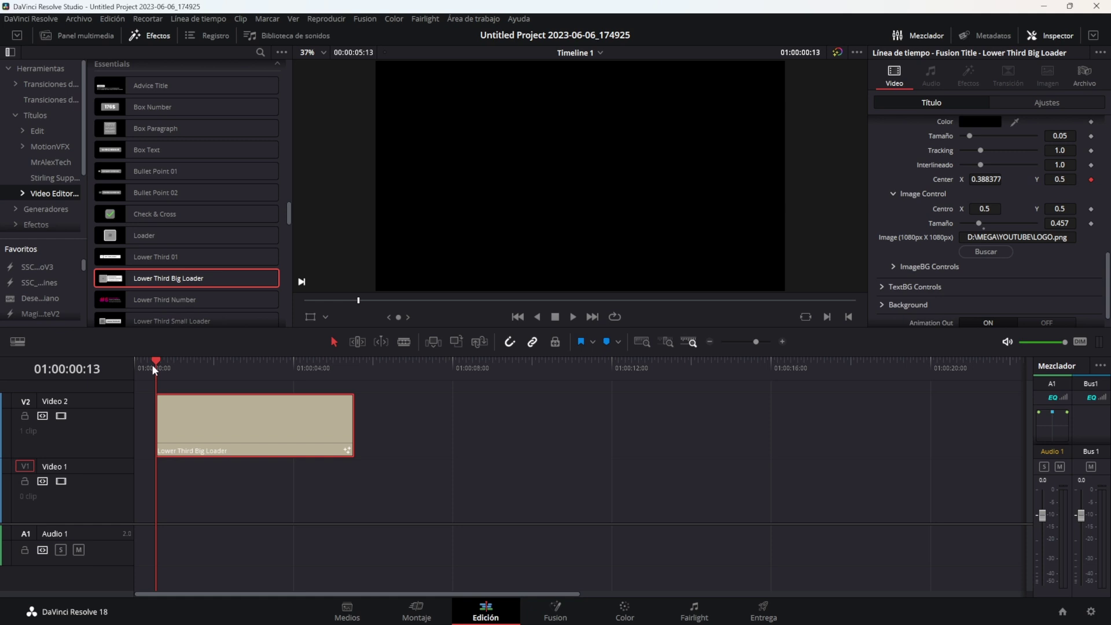
{"action": "key", "text": "space"}
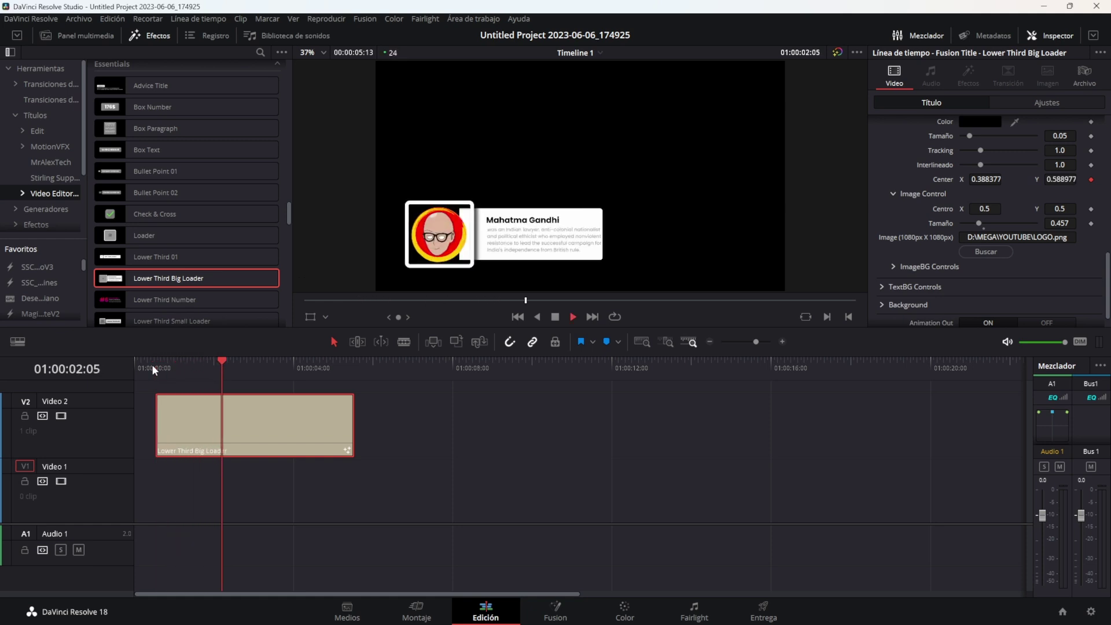
{"action": "key", "text": "space"}
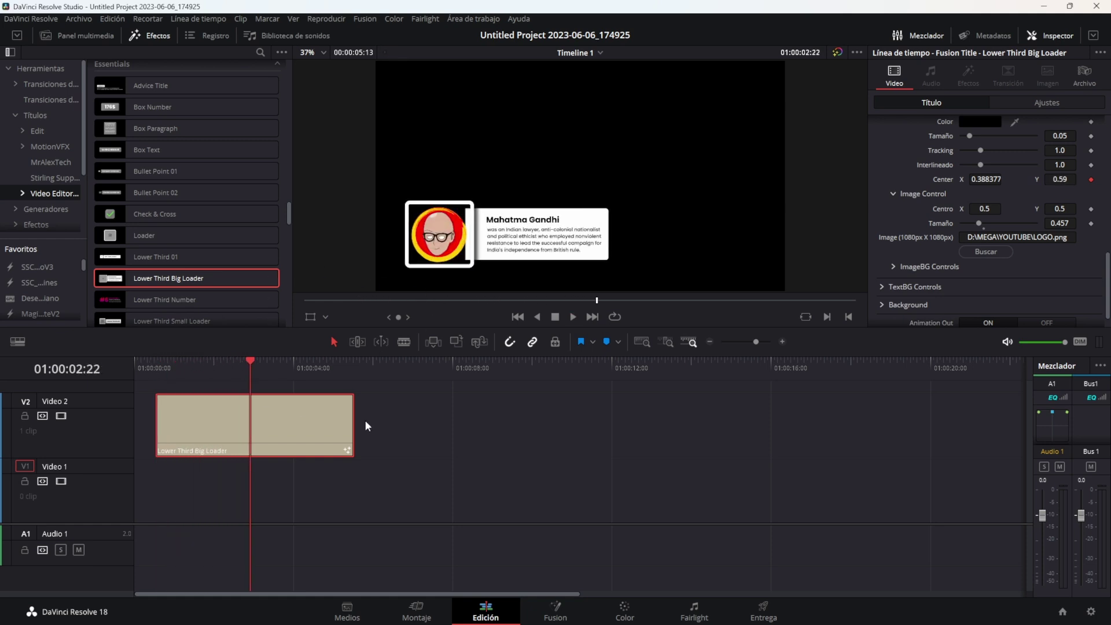
{"action": "key", "text": "Delete"}
{"action": "scroll", "coordinate": [115, 208], "scroll_direction": "down", "scroll_amount": 3}
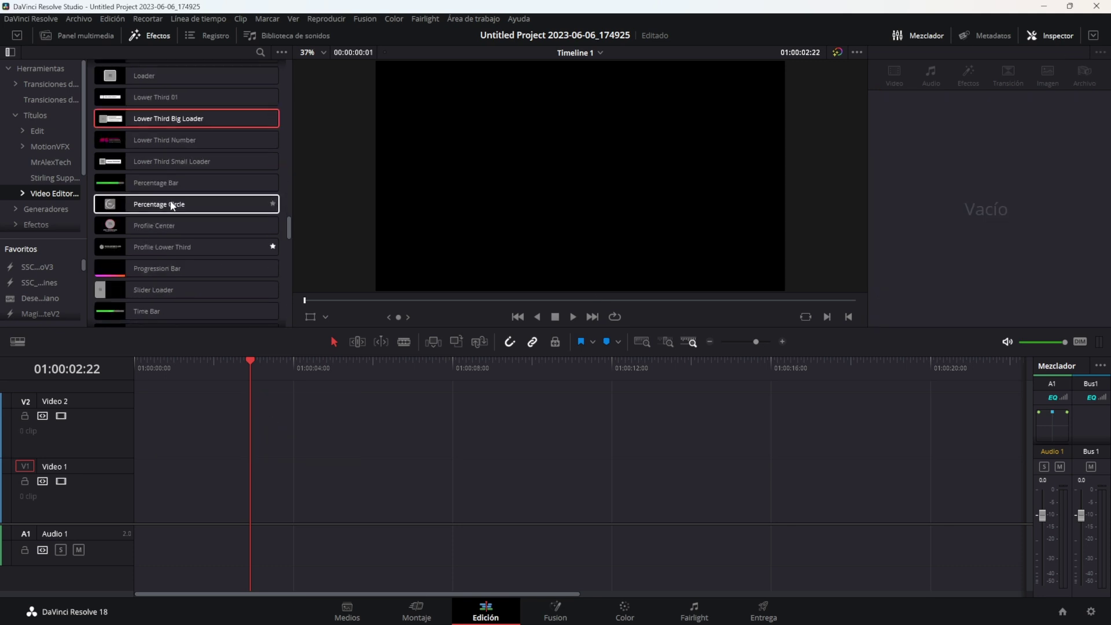
{"action": "scroll", "coordinate": [113, 220], "scroll_direction": "down", "scroll_amount": 10}
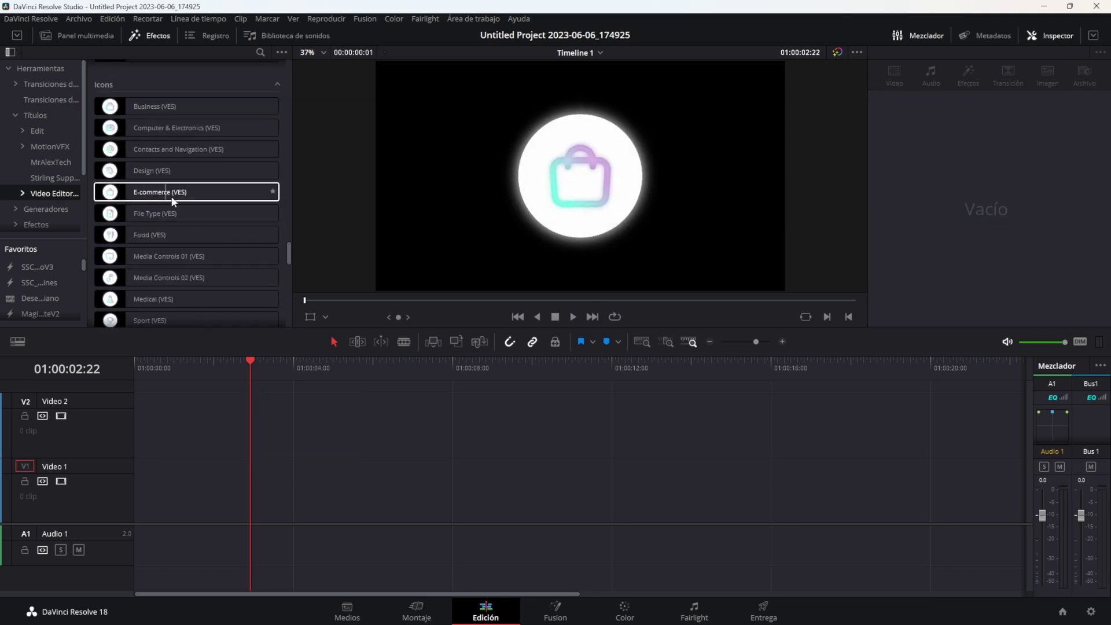
{"action": "scroll", "coordinate": [175, 214], "scroll_direction": "down", "scroll_amount": 5}
{"action": "scroll", "coordinate": [176, 214], "scroll_direction": "down", "scroll_amount": 3}
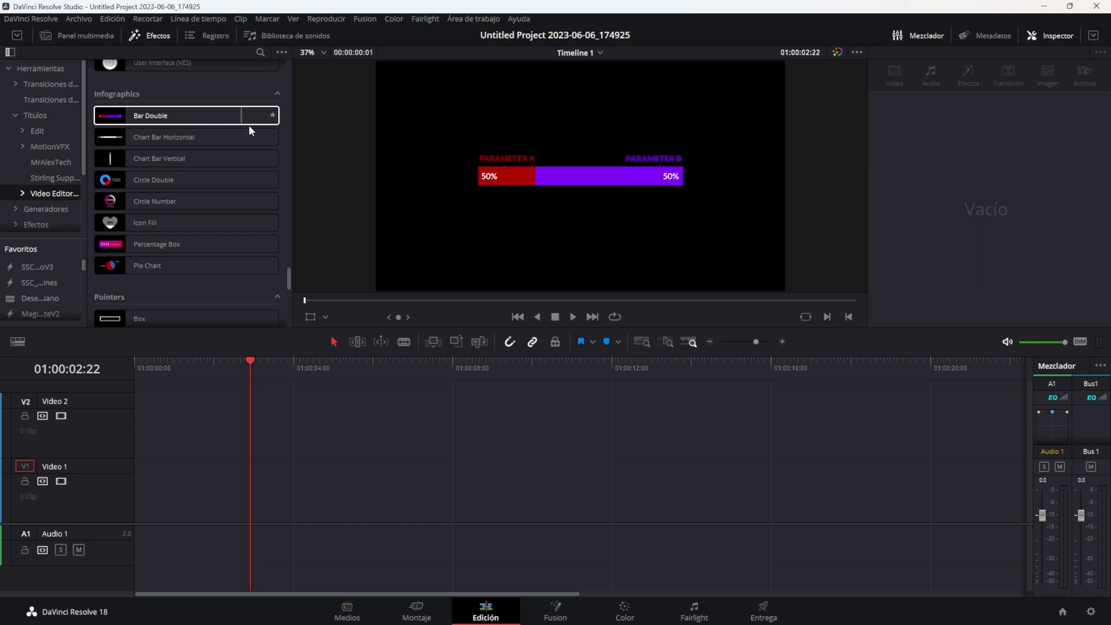
{"action": "scroll", "coordinate": [235, 250], "scroll_direction": "down", "scroll_amount": 5}
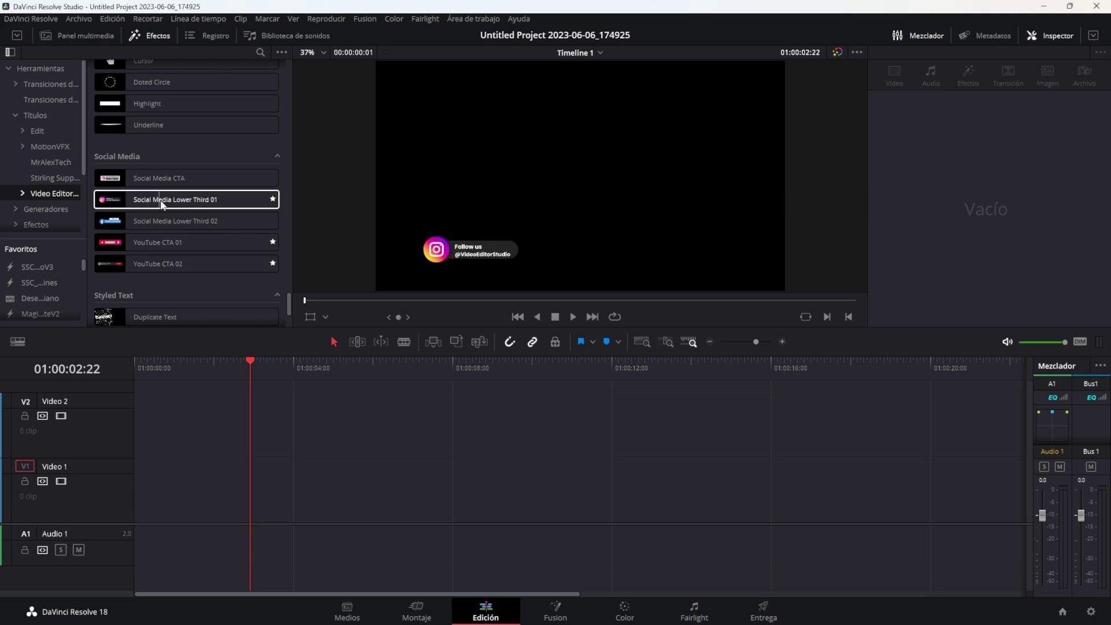
- Place Social Media Lower Third 01 on Video 2 at about 4 s and select it
{"action": "mouse_move", "coordinate": [151, 204]}
{"action": "left_mouse_down"}
{"action": "mouse_move", "coordinate": [278, 435]}
{"action": "mouse_move", "coordinate": [304, 440]}
{"action": "left_mouse_up"}
{"action": "left_click", "coordinate": [338, 370]}
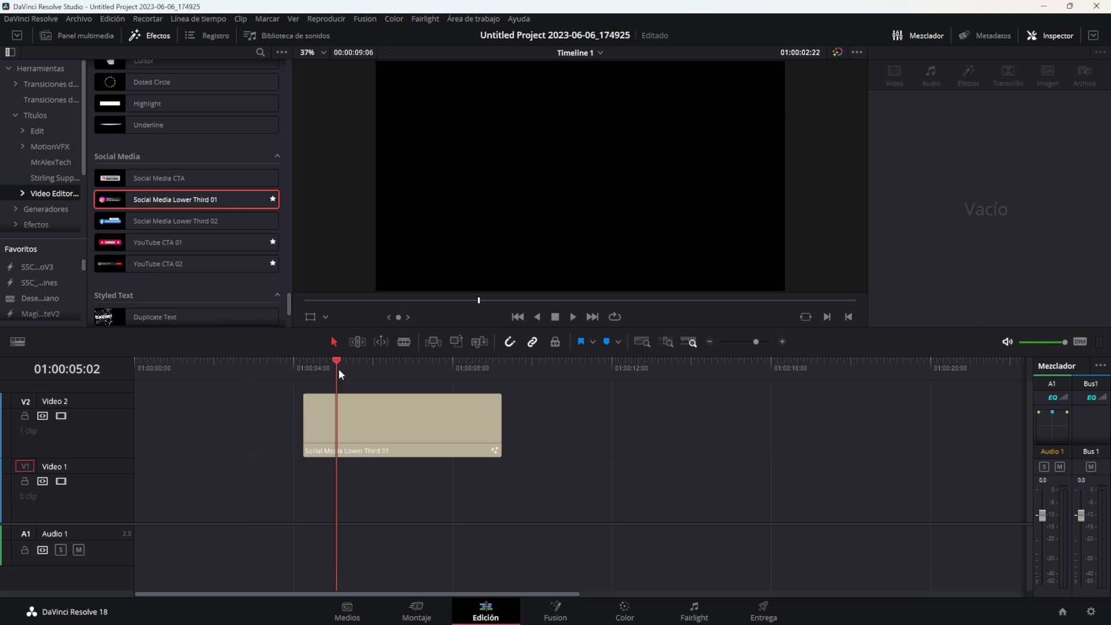
{"action": "left_click", "coordinate": [376, 408]}
{"action": "left_click", "coordinate": [405, 373]}
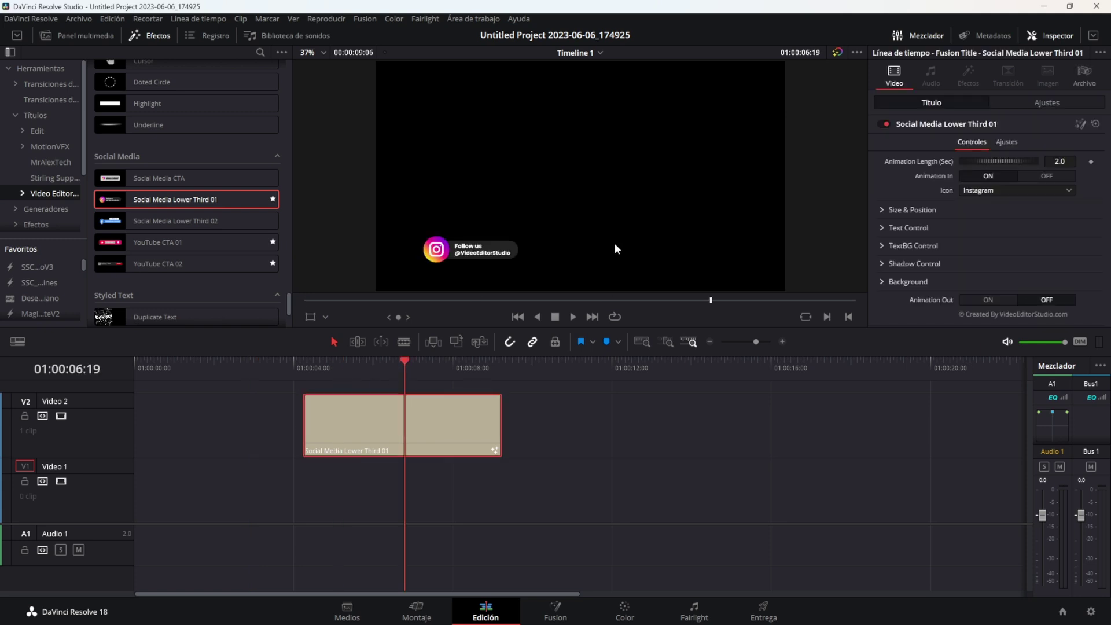
- Change the title's text lines to 'Sígueme en' and the channel handle
{"action": "left_click", "coordinate": [884, 227]}
{"action": "scroll", "coordinate": [883, 226], "scroll_direction": "down", "scroll_amount": 1}
{"action": "left_click", "coordinate": [921, 211]}
{"action": "key", "text": "ctrl+a"}
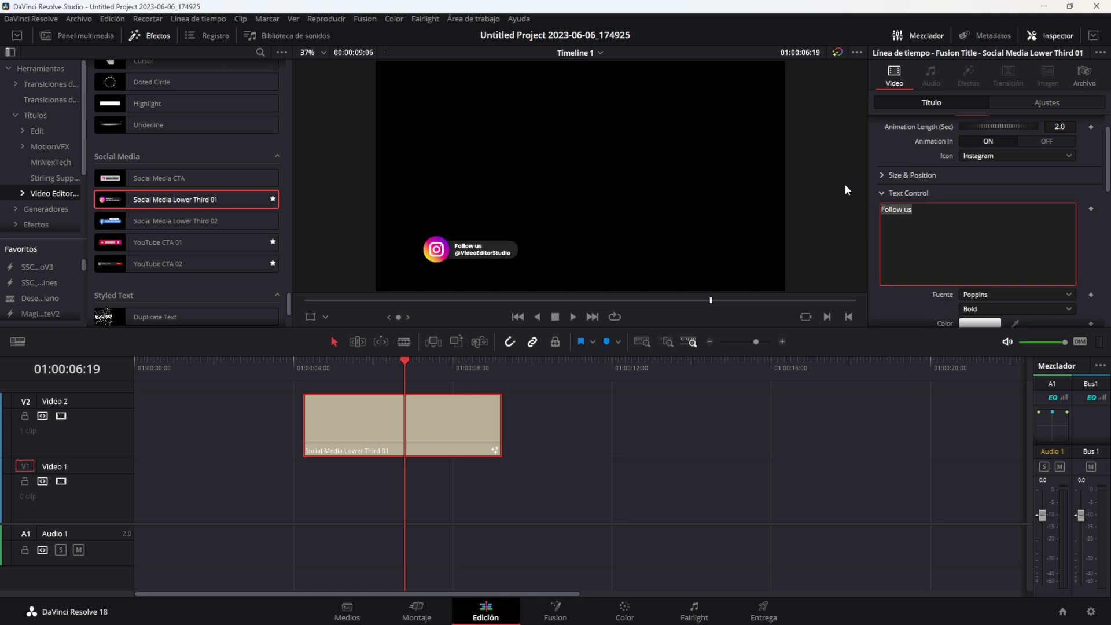
{"action": "type", "text": "Sígueme en"}
{"action": "scroll", "coordinate": [868, 188], "scroll_direction": "down", "scroll_amount": 2}
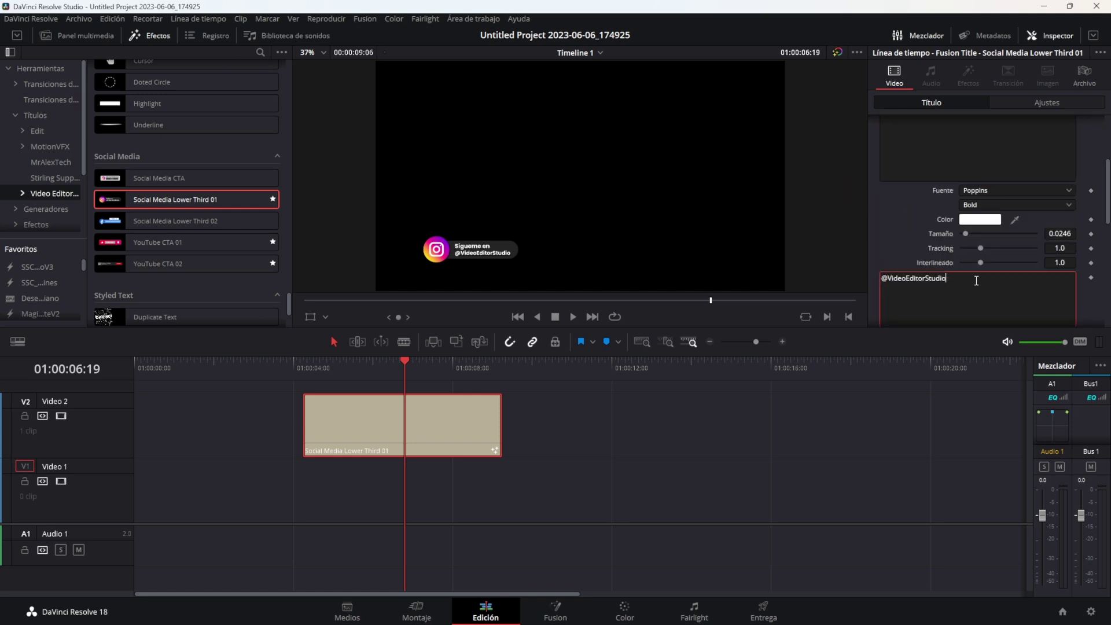
{"action": "left_click", "coordinate": [945, 276]}
{"action": "key", "text": "ctrl+a"}
{"action": "type", "text": "@ProfesorSaitama"}
- Enlarge the viewer and play back the edited lower third from its start
{"action": "scroll", "coordinate": [579, 278], "scroll_direction": "up", "scroll_amount": 1}
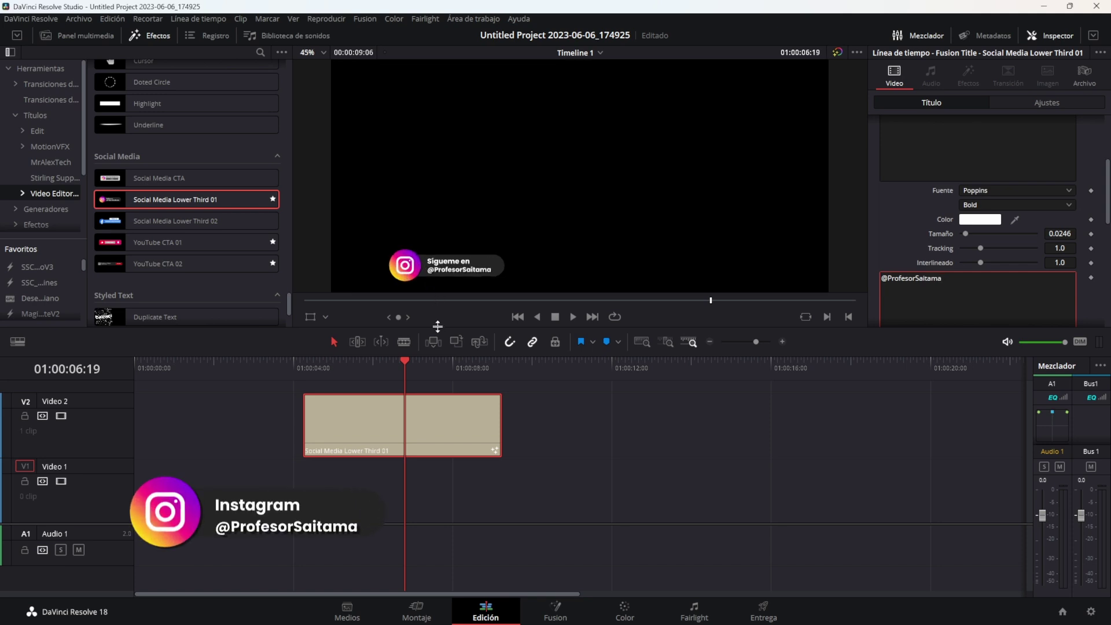
{"action": "left_click_drag", "start_coordinate": [438, 329], "coordinate": [437, 341]}
{"action": "left_click", "coordinate": [311, 377]}
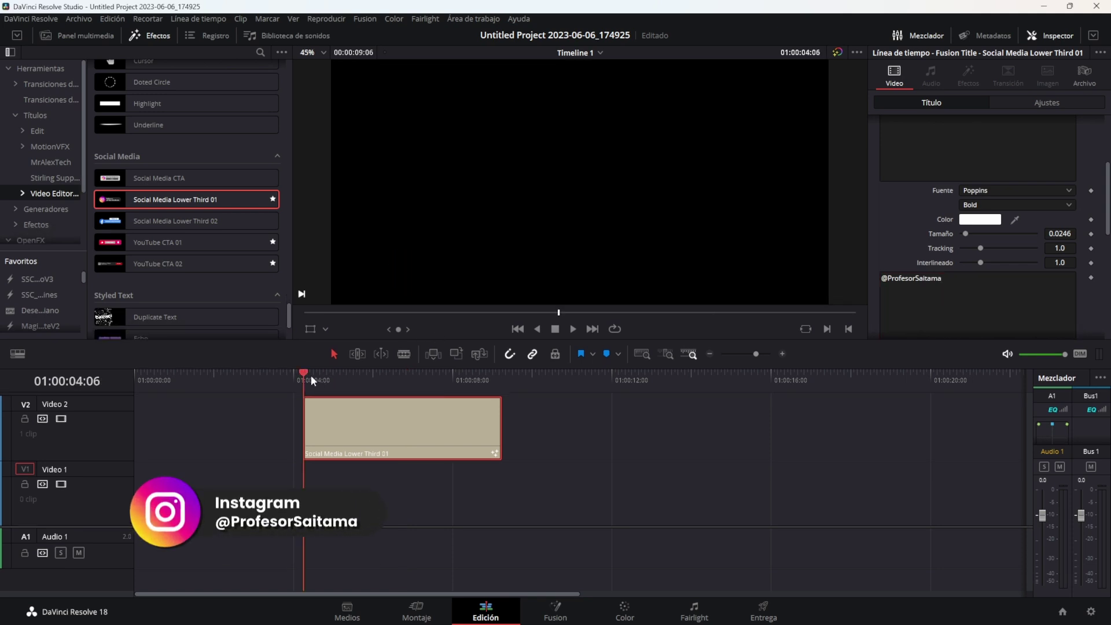
{"action": "key", "text": "space"}
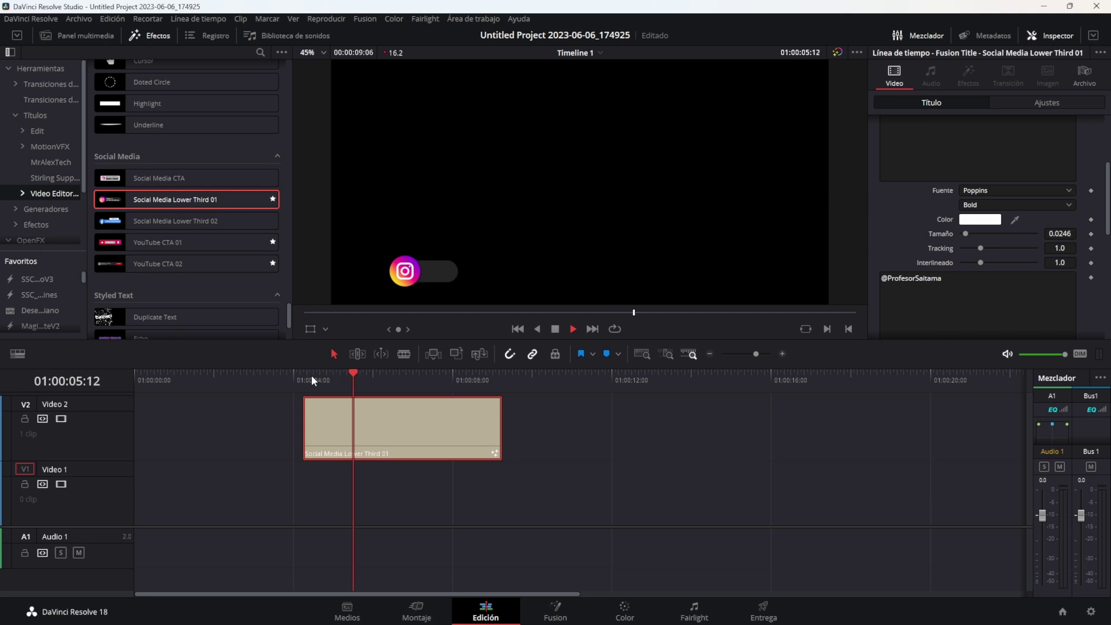
{"action": "key", "text": "space"}
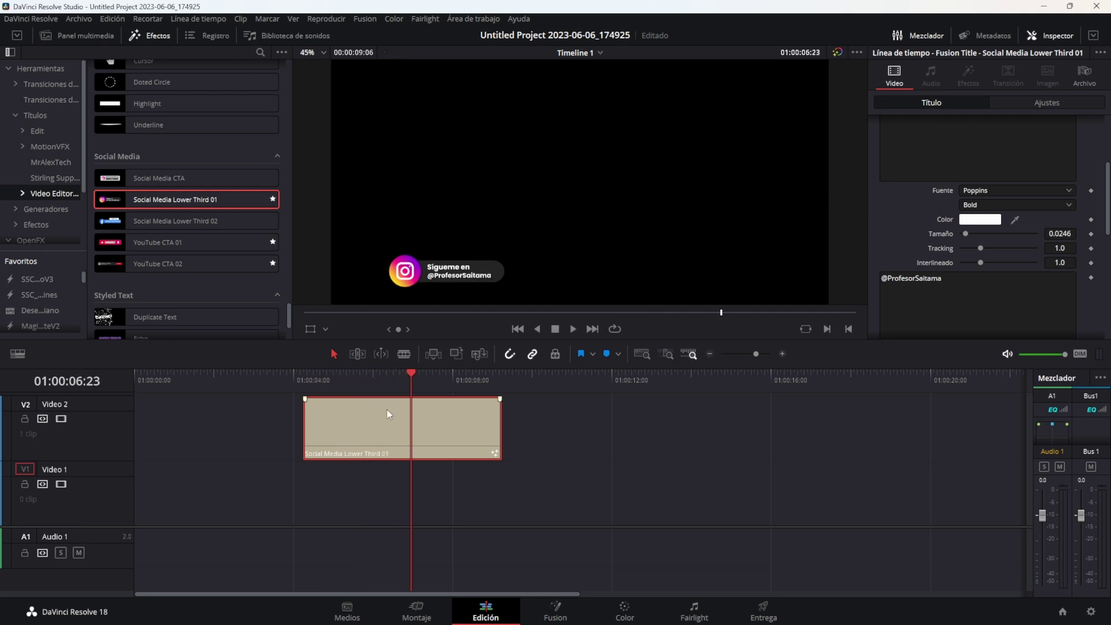
{"action": "scroll", "coordinate": [889, 232], "scroll_direction": "up", "scroll_amount": 1}
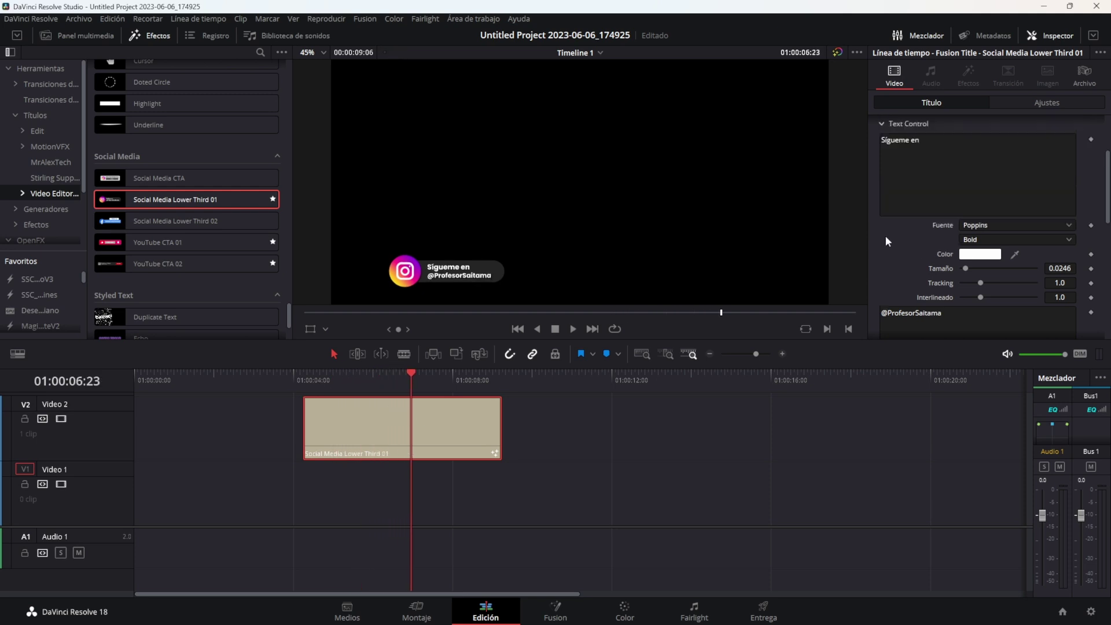
{"action": "scroll", "coordinate": [886, 235], "scroll_direction": "up", "scroll_amount": 3}
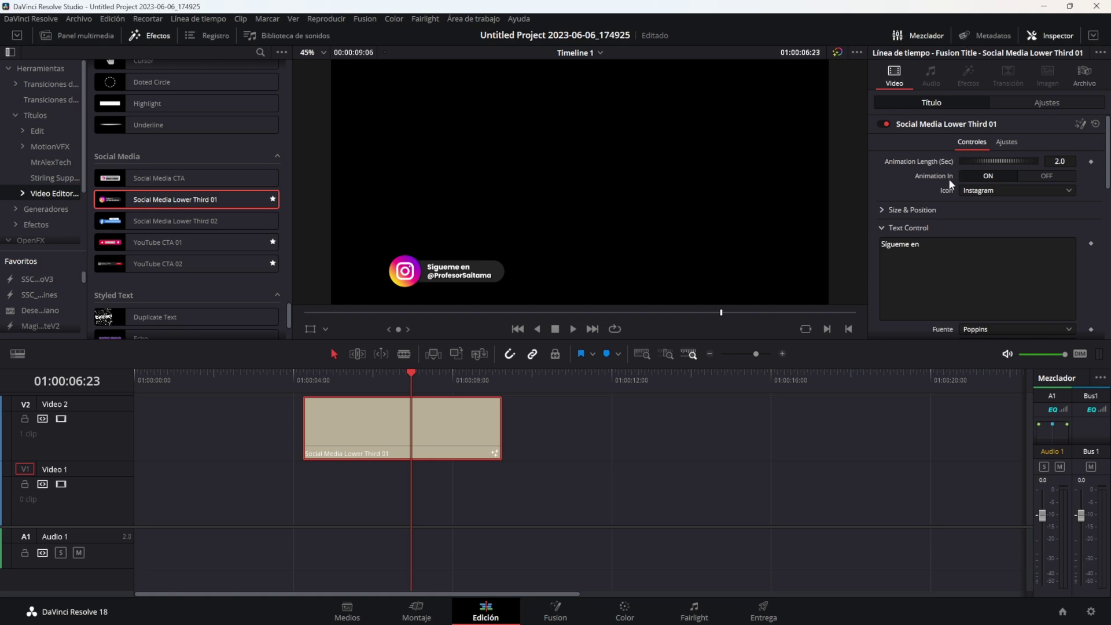
- Try the TikTok icon on the lower third, then set its icon to YouTube
{"action": "left_click", "coordinate": [890, 228]}
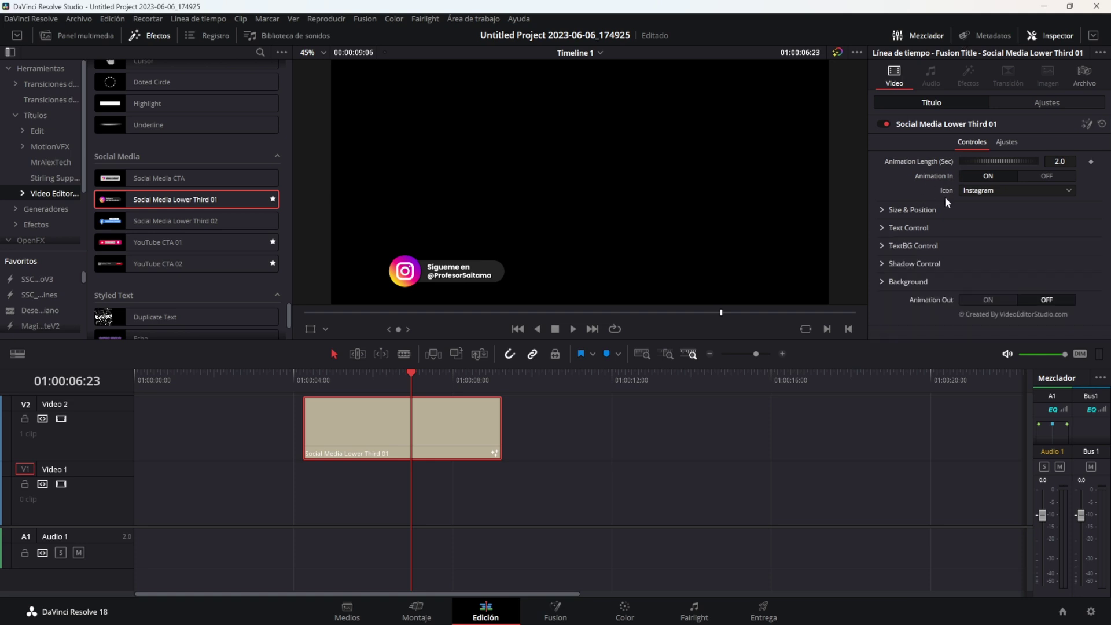
{"action": "left_click", "coordinate": [983, 196]}
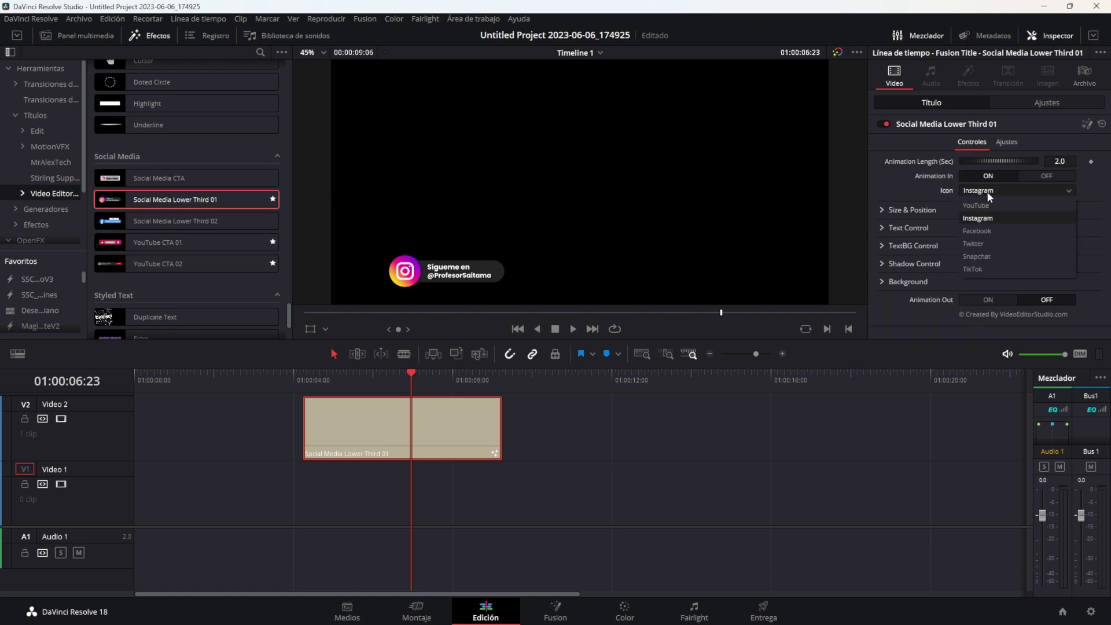
{"action": "left_click", "coordinate": [978, 270]}
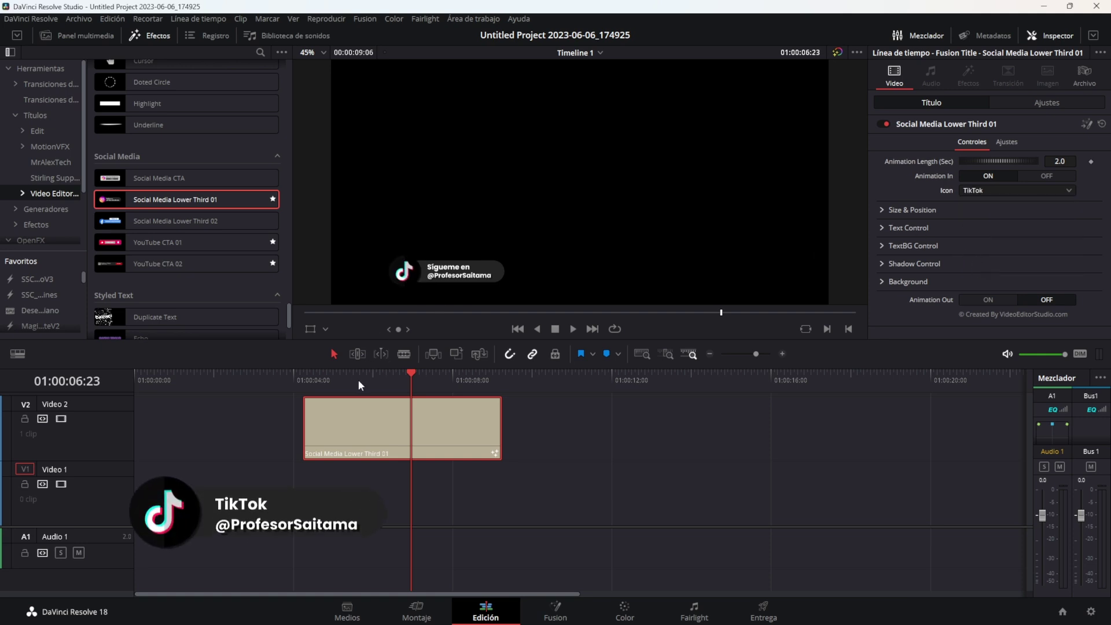
{"action": "left_click", "coordinate": [313, 380]}
{"action": "key", "text": "space"}
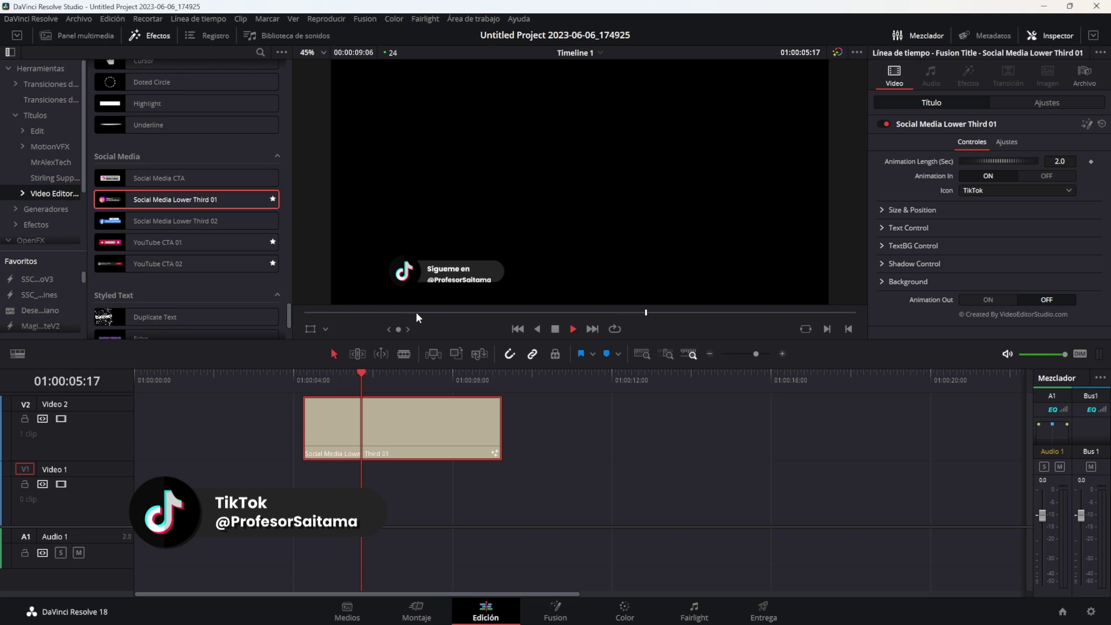
{"action": "key", "text": "space"}
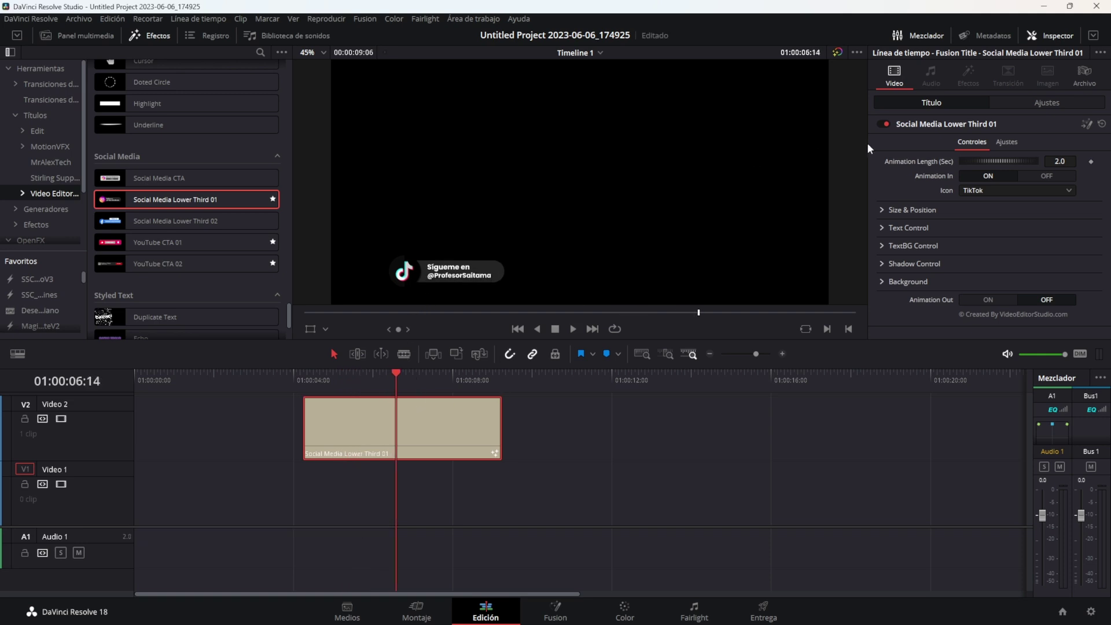
{"action": "left_click", "coordinate": [992, 189]}
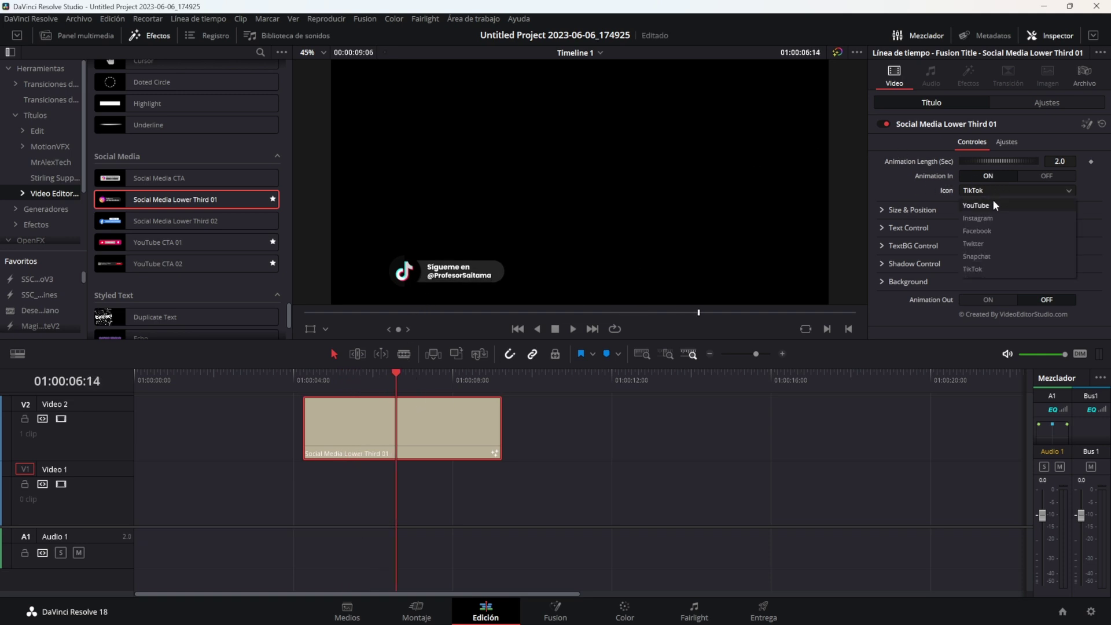
{"action": "left_click", "coordinate": [993, 199]}
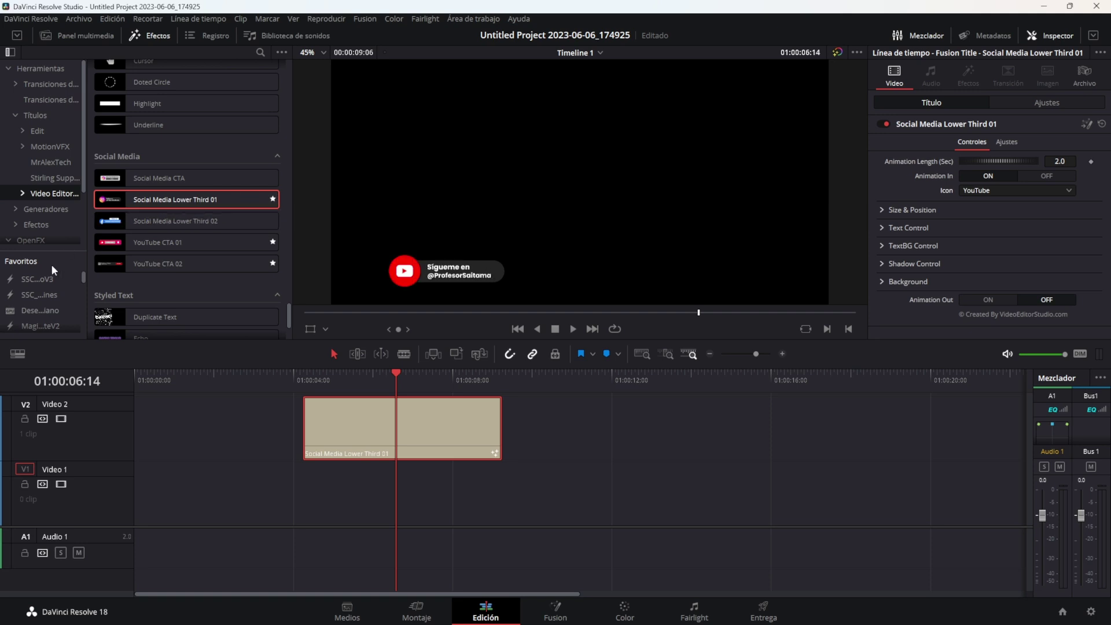
- Drag the divider above Favoritos upward and scroll through the enlarged favourites list
{"action": "scroll", "coordinate": [50, 290], "scroll_direction": "down", "scroll_amount": 4}
{"action": "left_click_drag", "start_coordinate": [73, 252], "coordinate": [73, 165]}
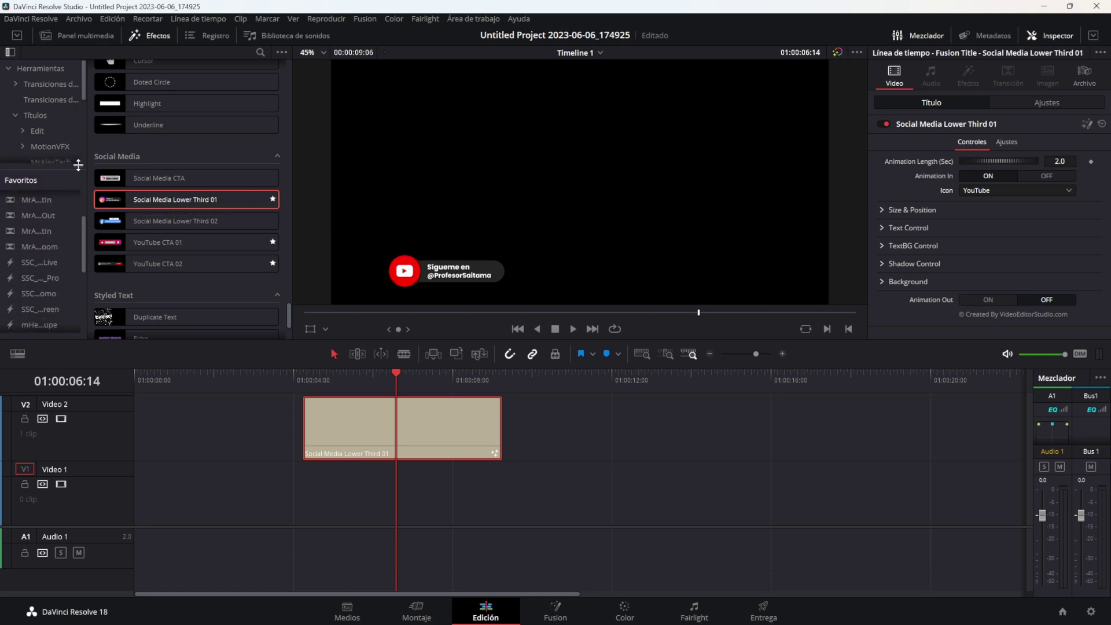
{"action": "scroll", "coordinate": [45, 295], "scroll_direction": "down", "scroll_amount": 3}
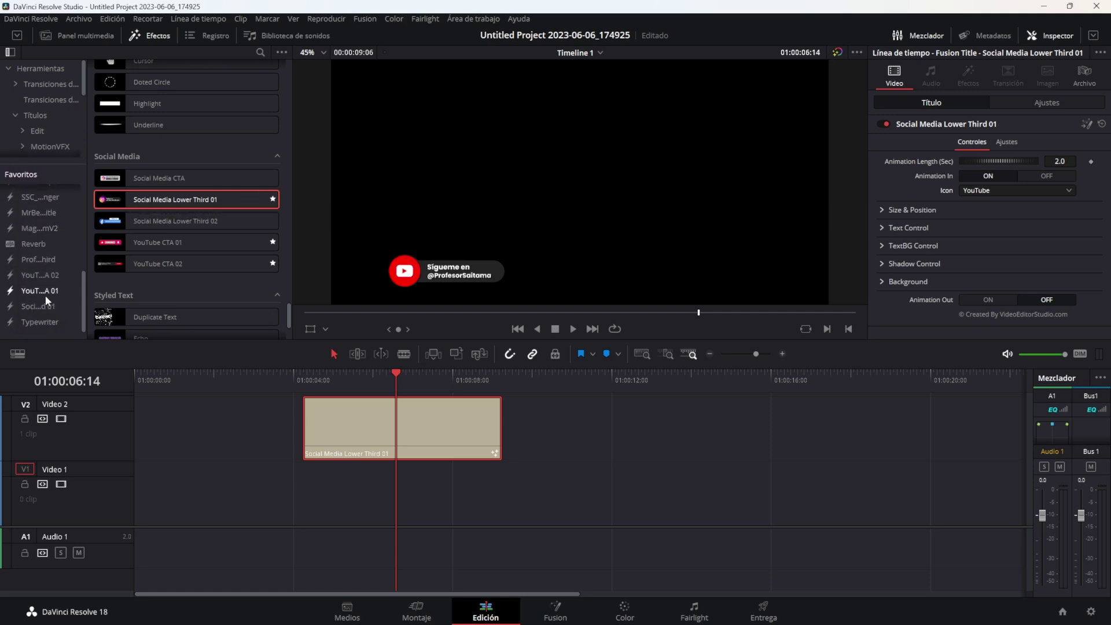